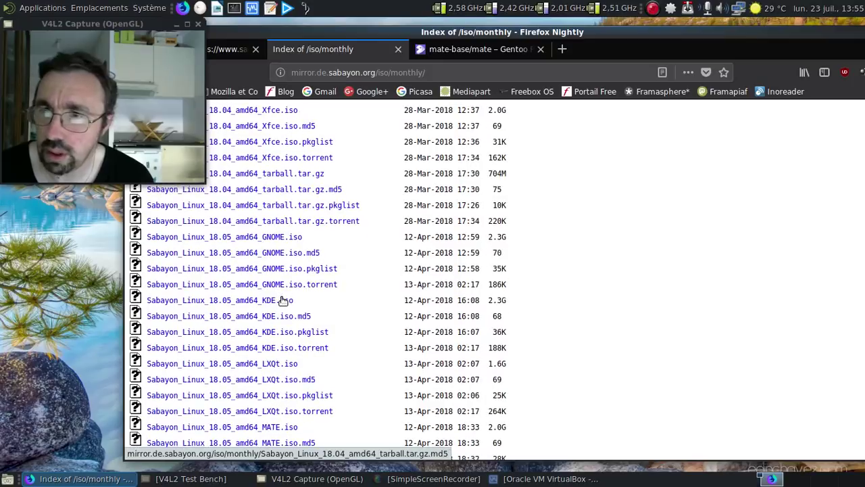
# - Look through the Sabayon 18.05 images in the monthly ISO index and reposition the browser window clear of the screen edge
pyautogui.scroll(-2, 286, 303)
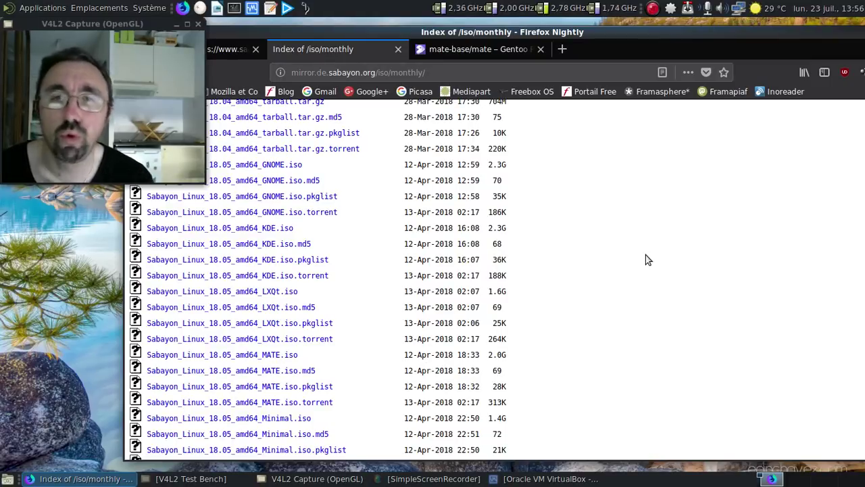
pyautogui.moveTo(570, 31); pyautogui.dragTo(466, 34)
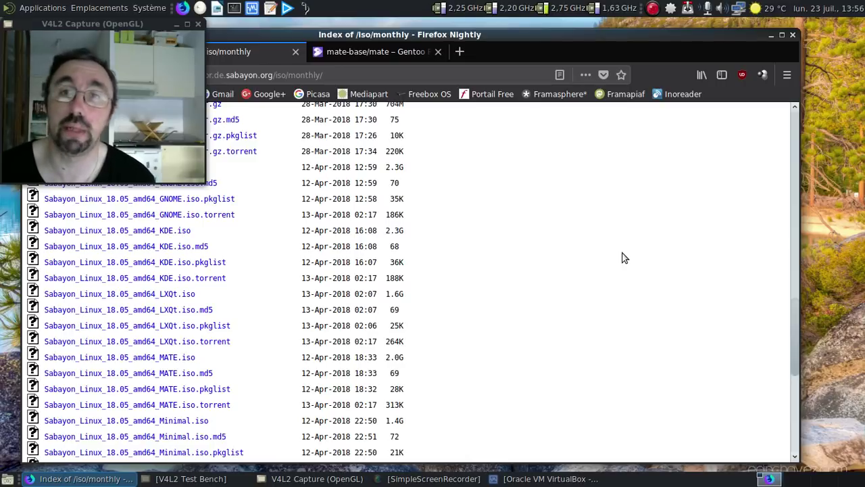
# - Examine the available versions, metadata and changelog of mate-base/mate on Gentoo Packages, and close the browser
pyautogui.click(414, 50)
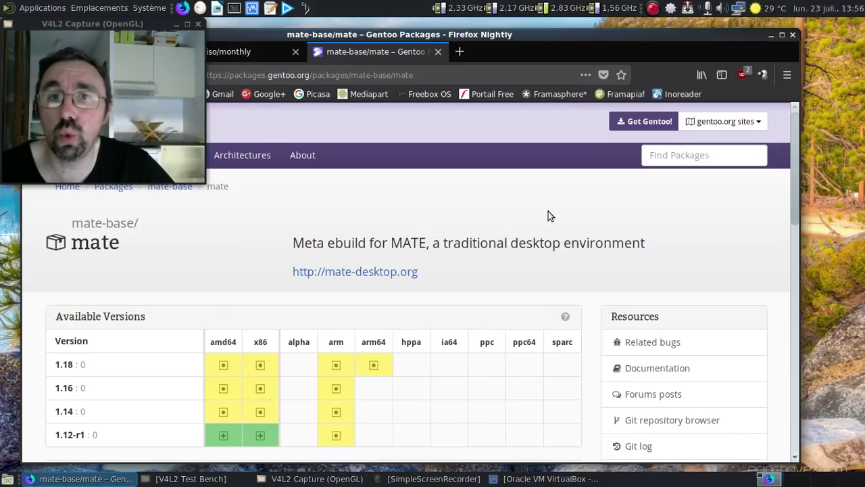
pyautogui.scroll(-3, 549, 211)
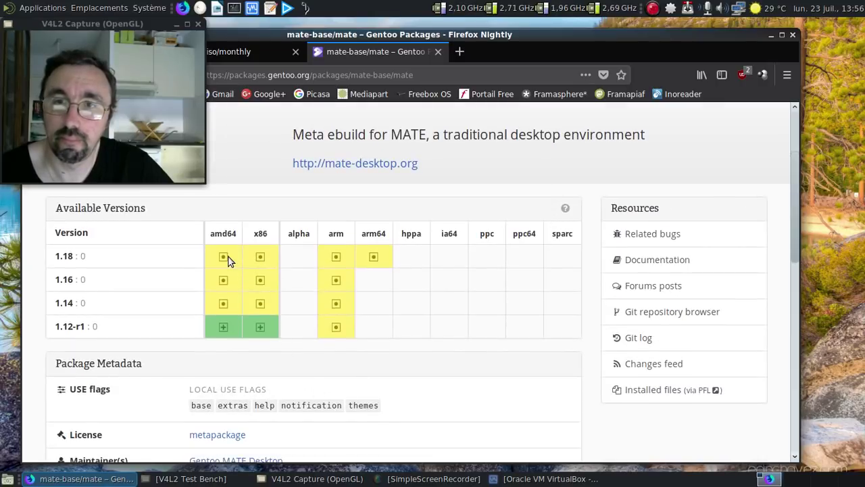
pyautogui.moveTo(227, 261)
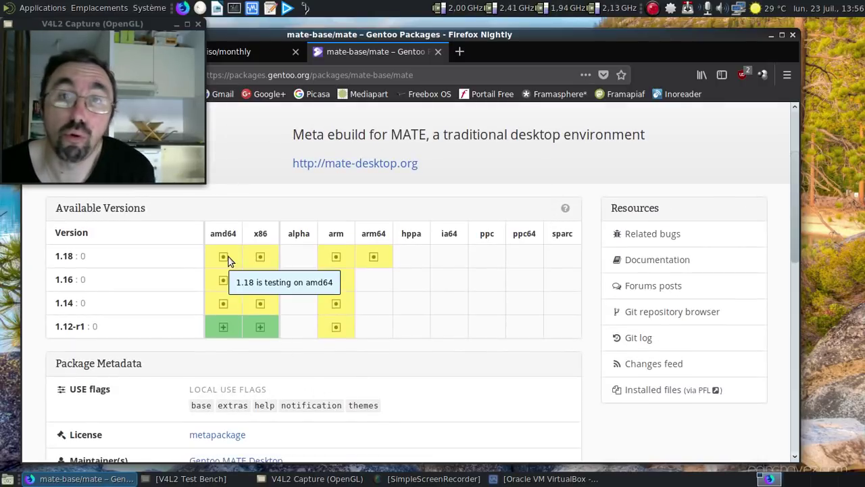
pyautogui.scroll(-5, 228, 261)
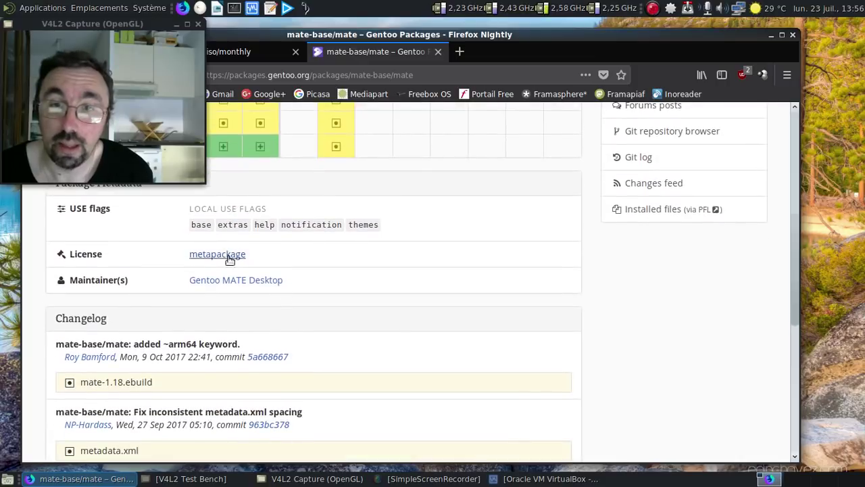
pyautogui.scroll(-1, 432, 339)
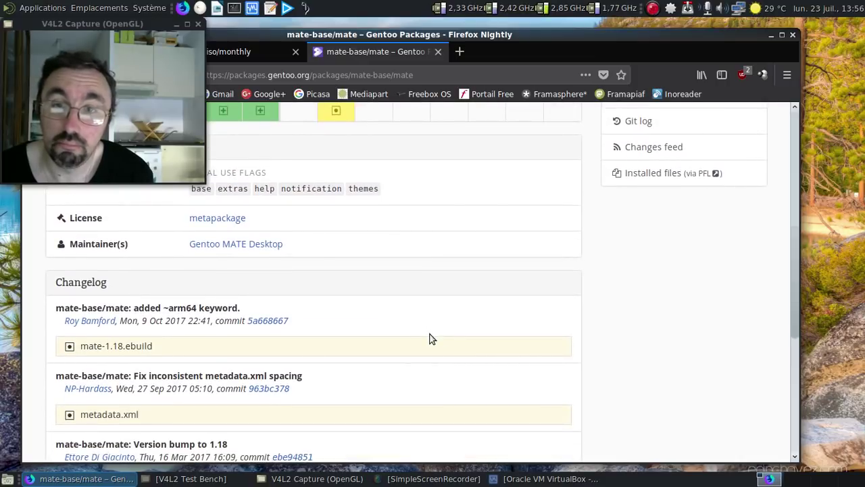
pyautogui.scroll(4, 431, 339)
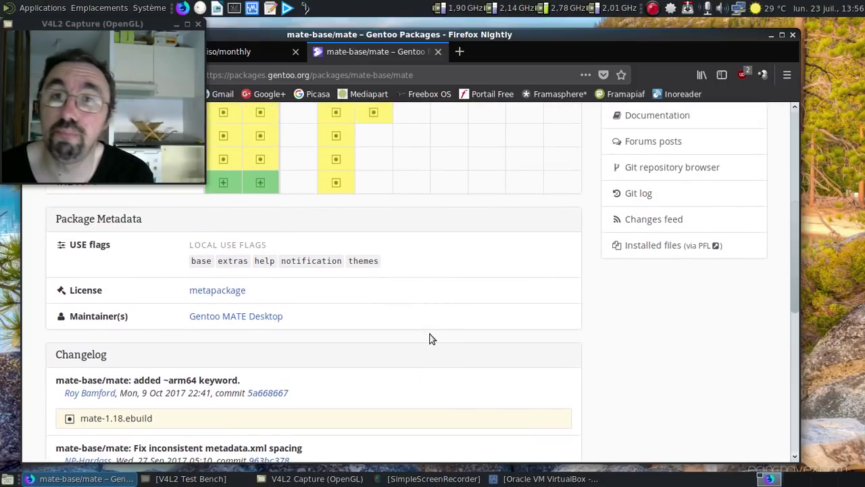
pyautogui.scroll(3, 432, 339)
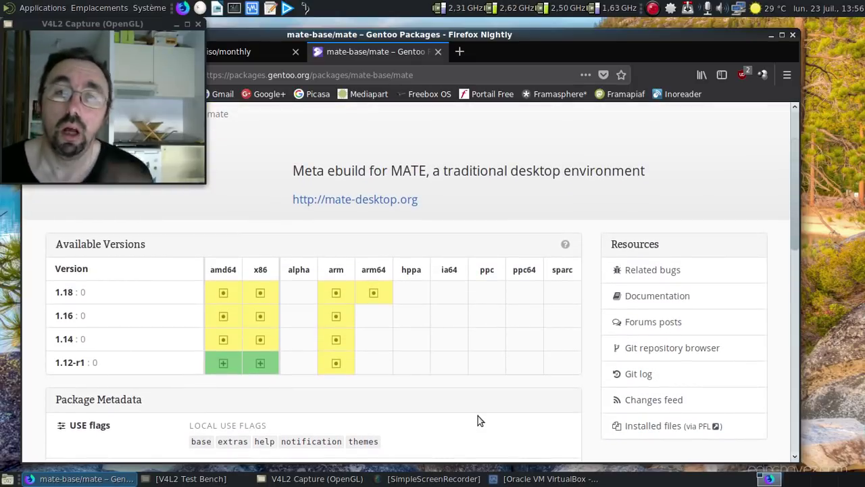
pyautogui.click(793, 36)
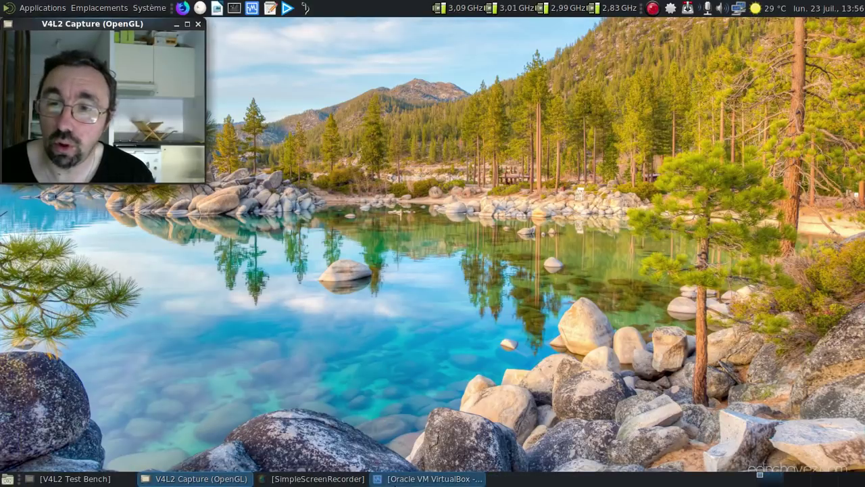
# - Switch to VirtualBox, start the Sabayon Linux Mate 18.05 virtual machine, and log in with the account password
pyautogui.click(433, 478)
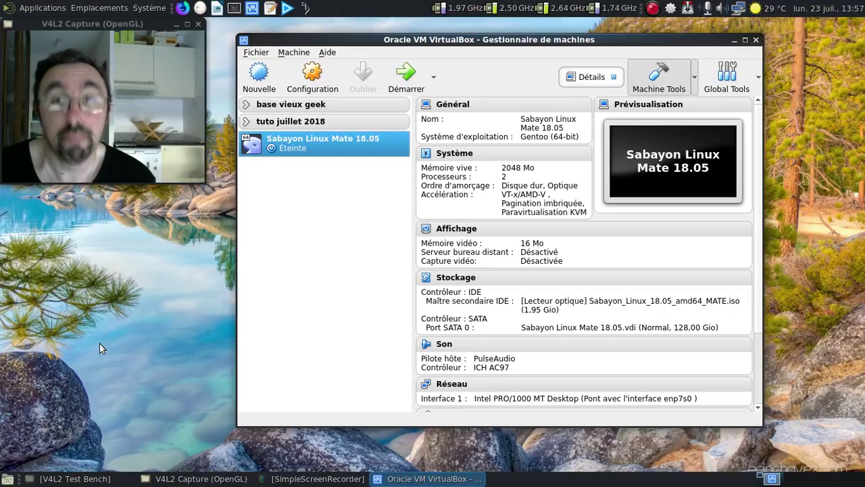
pyautogui.click(390, 79)
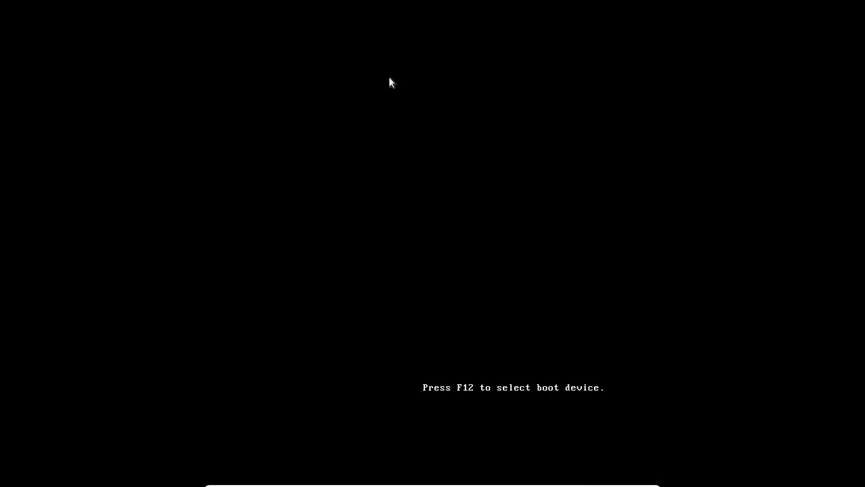
pyautogui.press('Return')
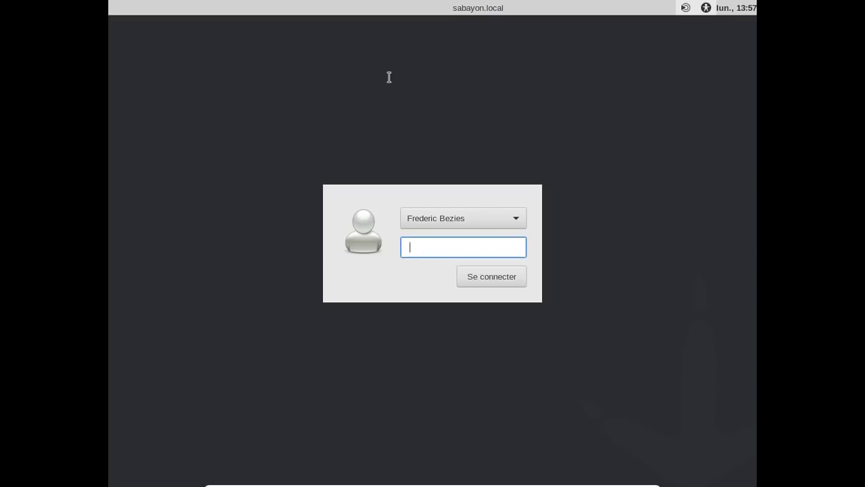
pyautogui.write('*****')
pyautogui.press('Return')
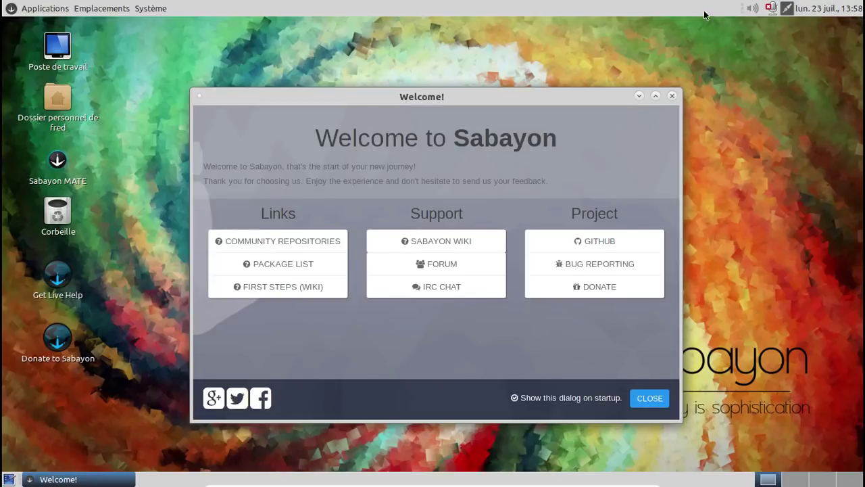
# - Close the Sabayon welcome dialog and raise the desktop sound volume to its maximum
pyautogui.click(753, 9)
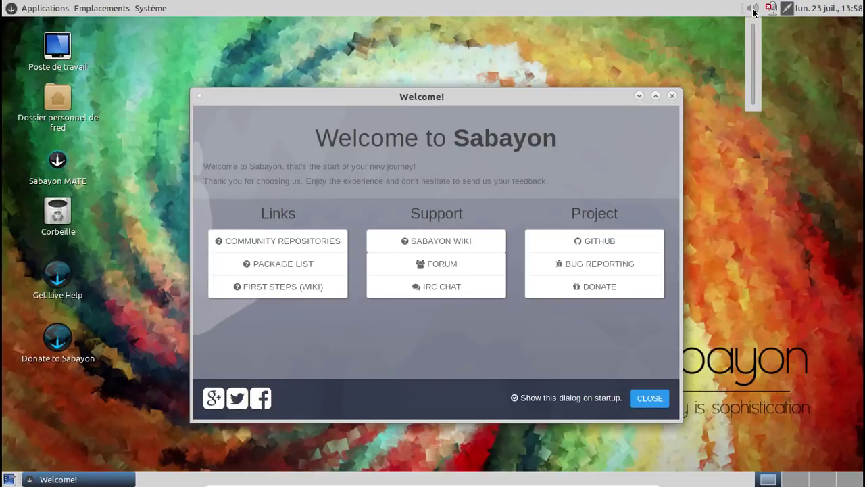
pyautogui.click(701, 88)
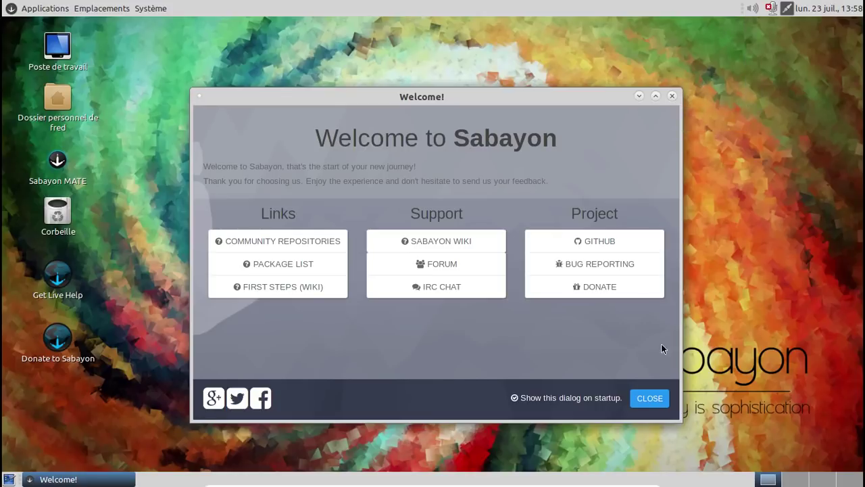
pyautogui.click(648, 398)
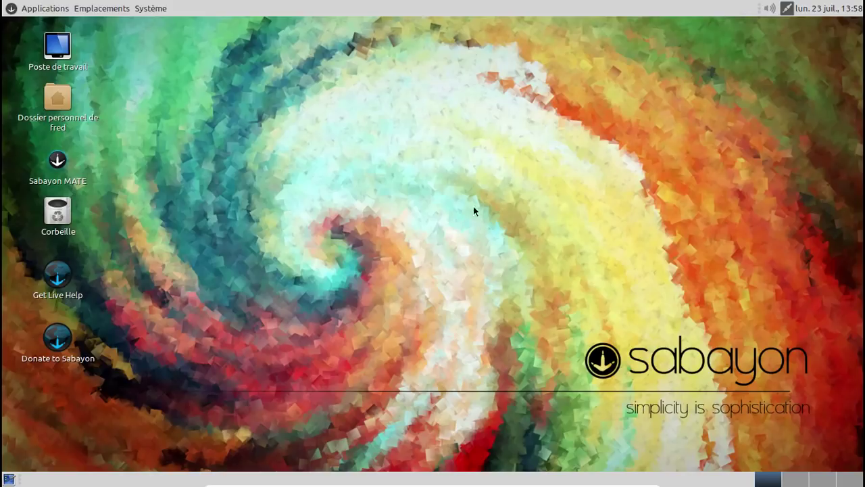
pyautogui.click(769, 10)
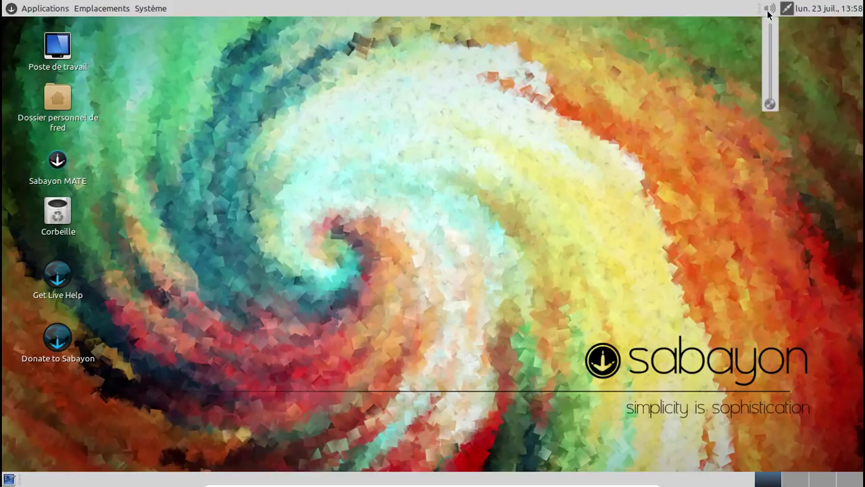
pyautogui.moveTo(768, 104); pyautogui.dragTo(770, 13)
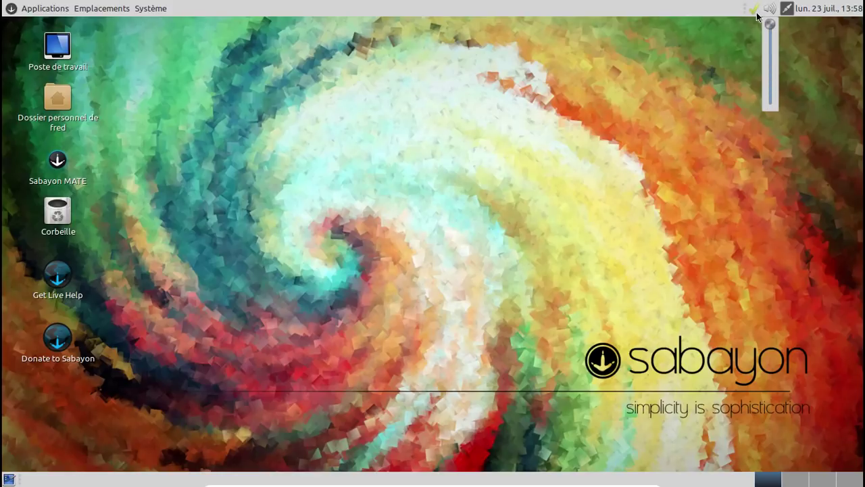
pyautogui.click(745, 46)
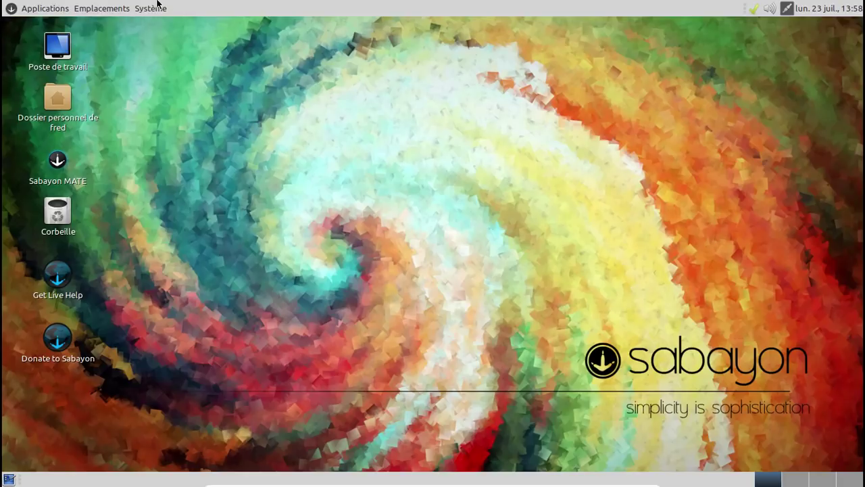
# - Dismiss the update notification, and check the MATE version in the desktop environment's About dialog before closing it
pyautogui.click(156, 6)
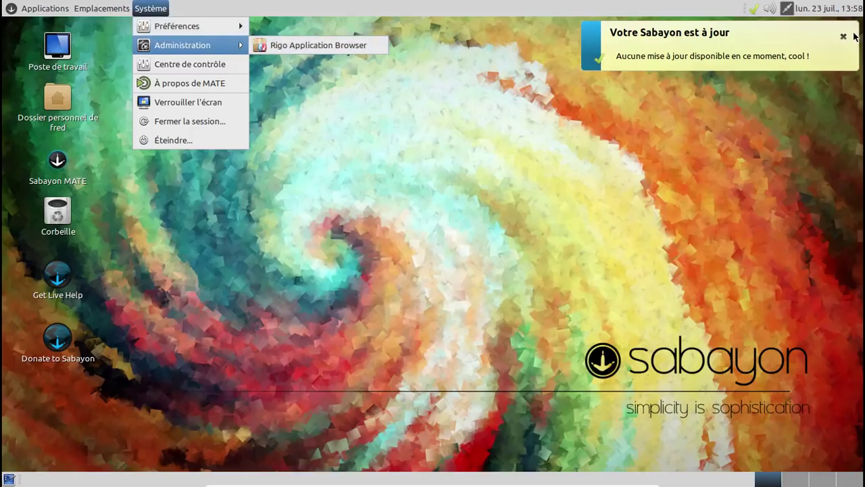
pyautogui.click(847, 42)
pyautogui.click(154, 8)
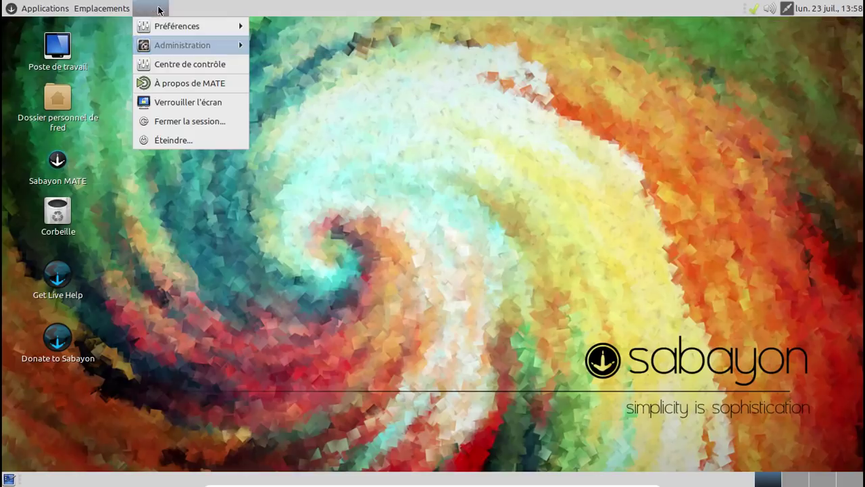
pyautogui.click(185, 84)
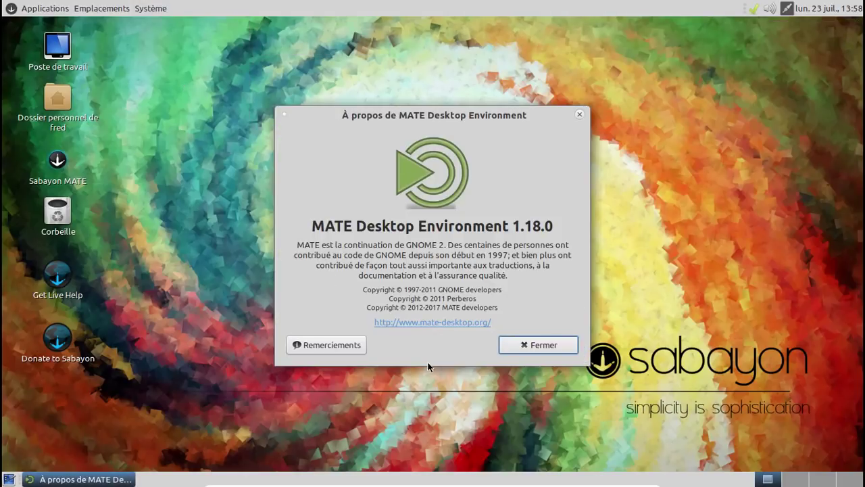
pyautogui.click(542, 344)
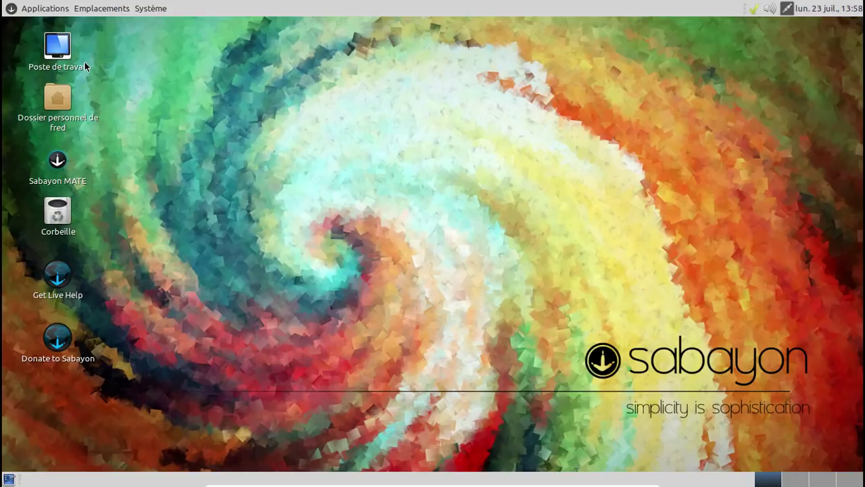
# - View the contents of the personal home folder, close its window and deselect the folder's desktop icon
pyautogui.click(60, 118)
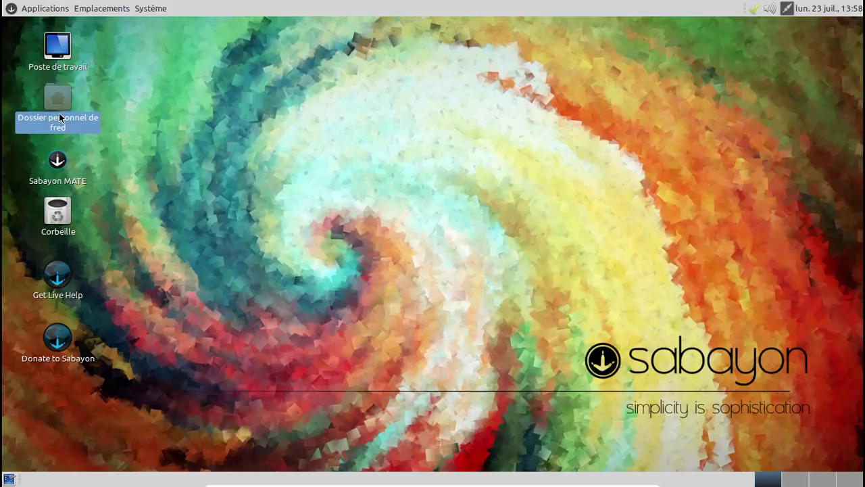
pyautogui.doubleClick(59, 118)
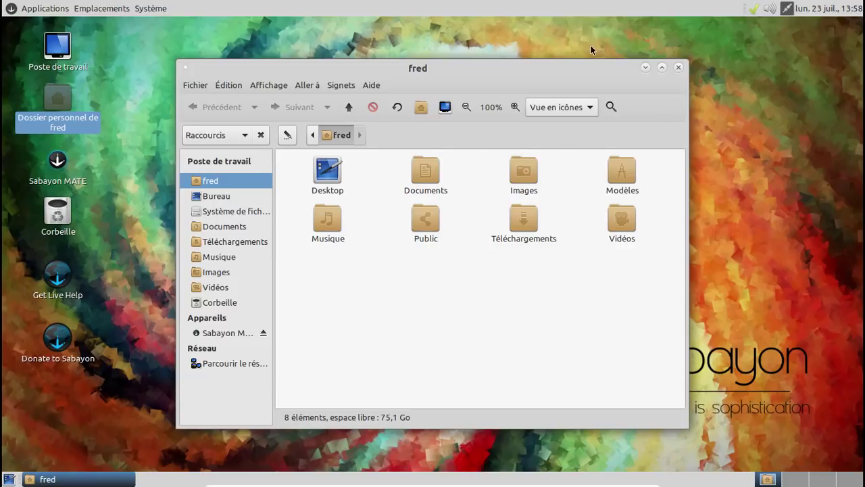
pyautogui.click(679, 67)
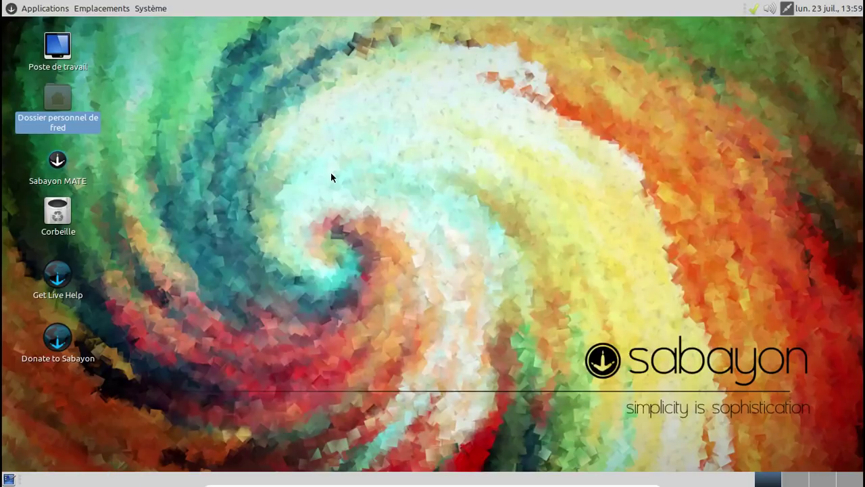
pyautogui.click(94, 218)
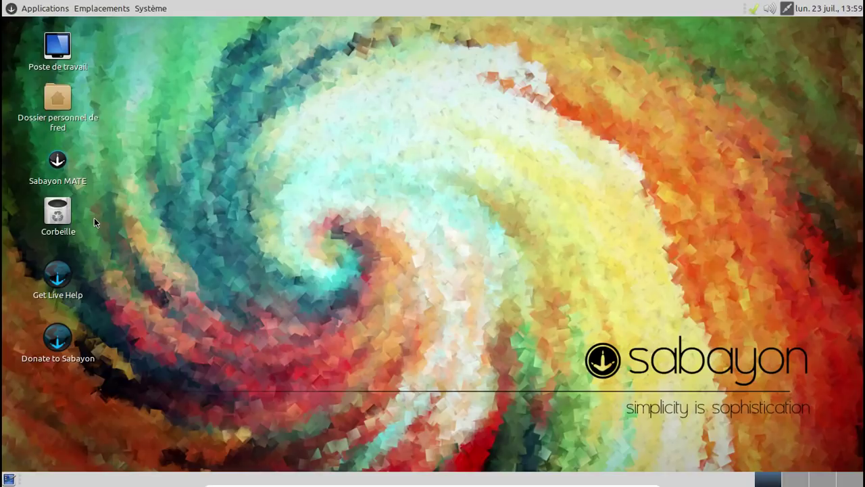
# - Examine the preinstalled applications by category, from Accessoires through Internet, Jeux and Outils système to Son et vidéo
pyautogui.click(39, 9)
pyautogui.moveTo(44, 26)
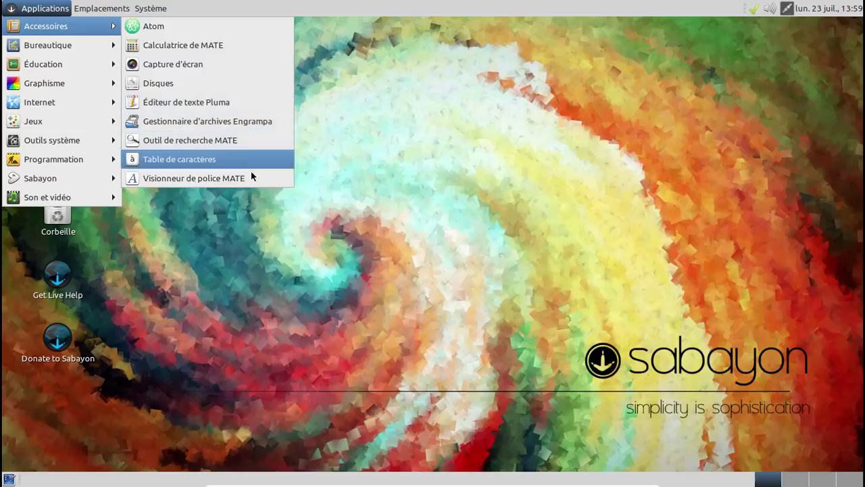
pyautogui.moveTo(92, 60)
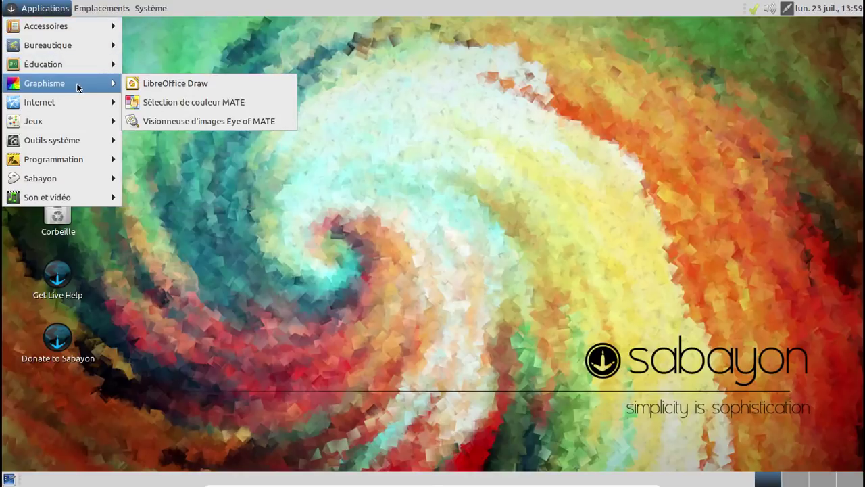
pyautogui.moveTo(86, 101)
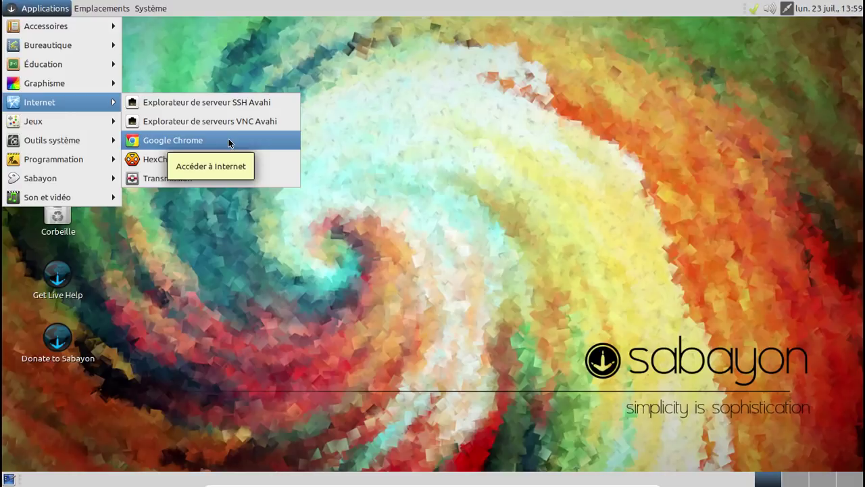
pyautogui.moveTo(108, 126)
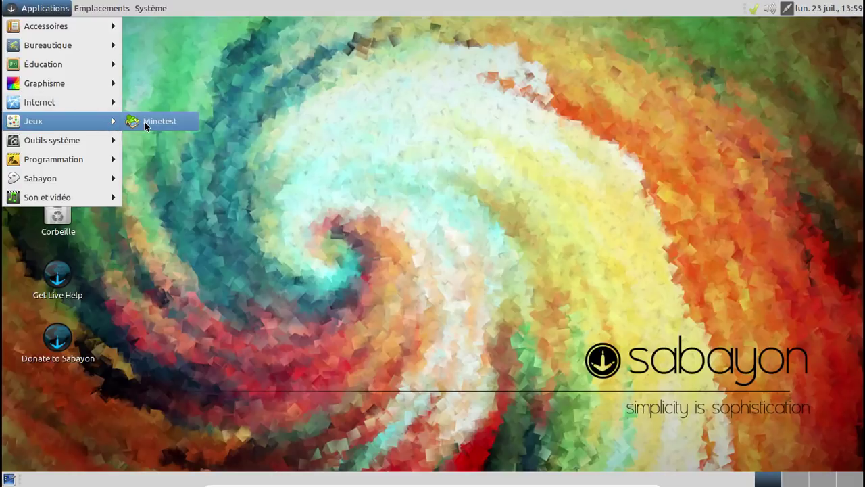
pyautogui.moveTo(73, 144)
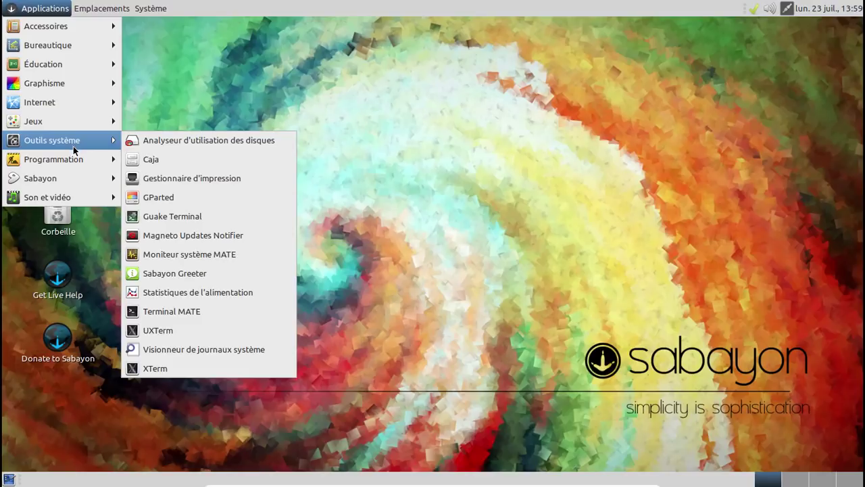
pyautogui.moveTo(73, 162)
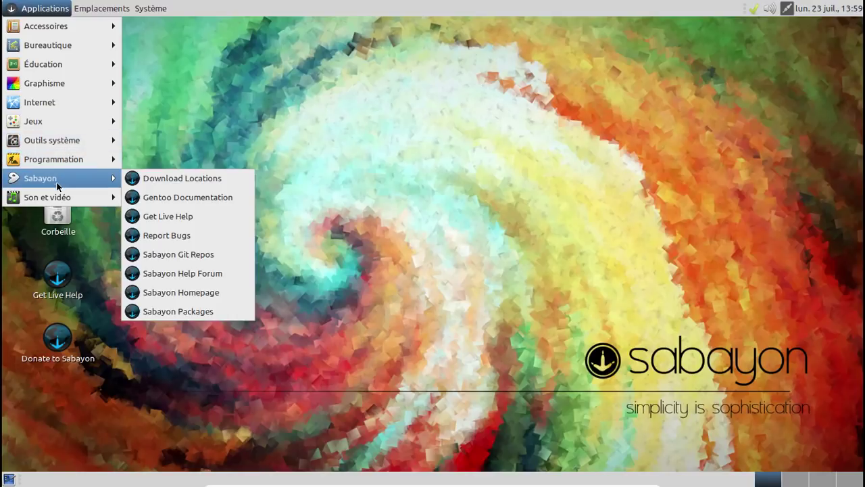
pyautogui.moveTo(76, 201)
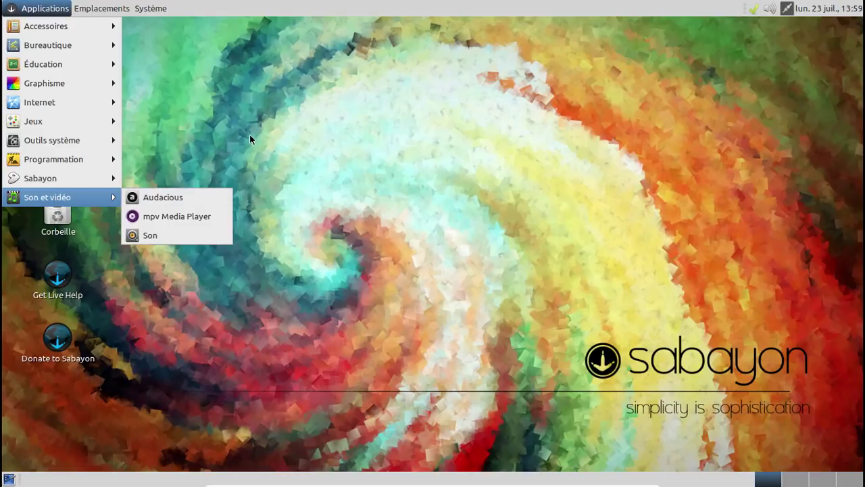
# - Open the LibreOffice start screen from the office applications to view it, and close it again
pyautogui.click(227, 129)
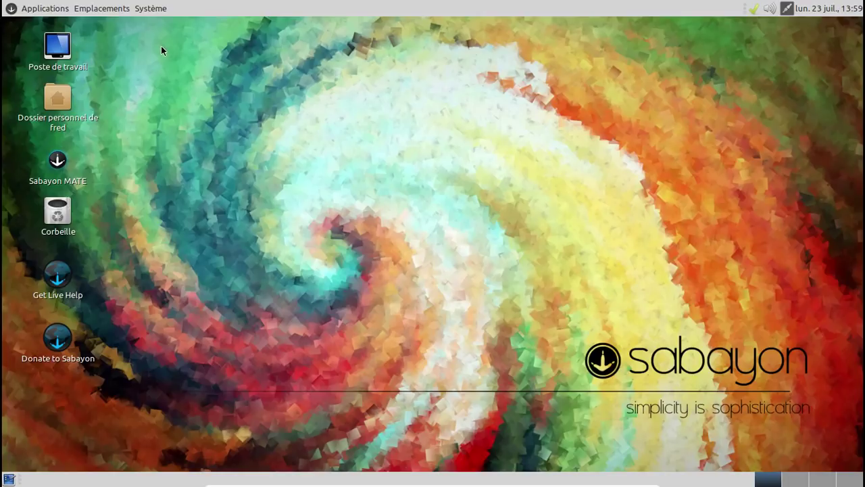
pyautogui.click(32, 8)
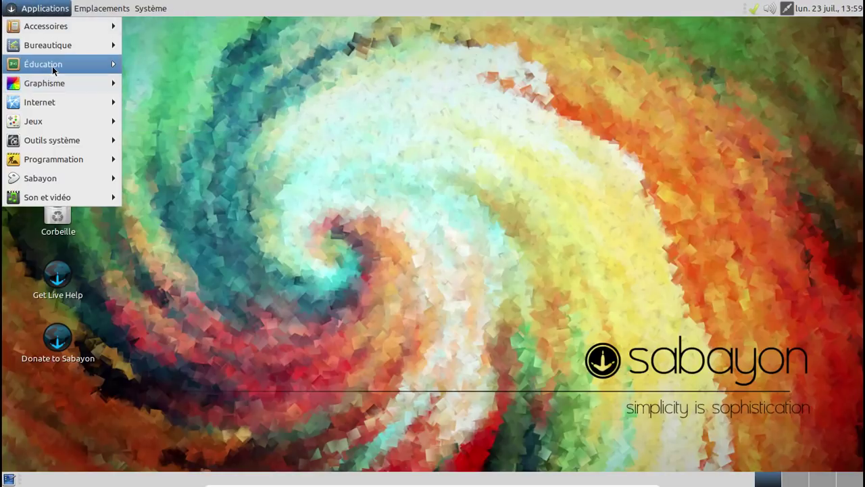
pyautogui.moveTo(54, 46)
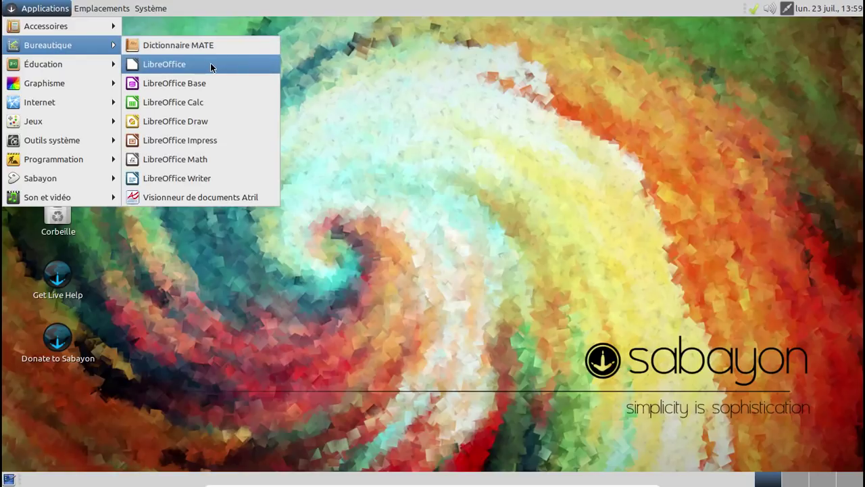
pyautogui.click(211, 66)
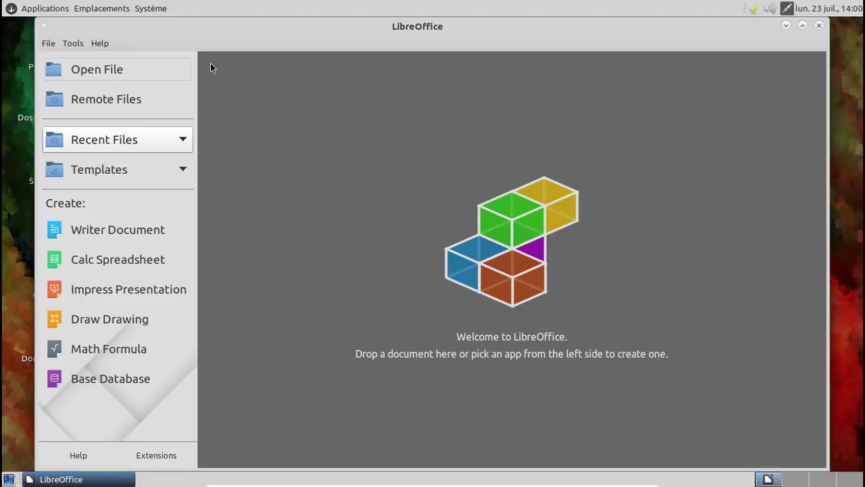
pyautogui.click(819, 25)
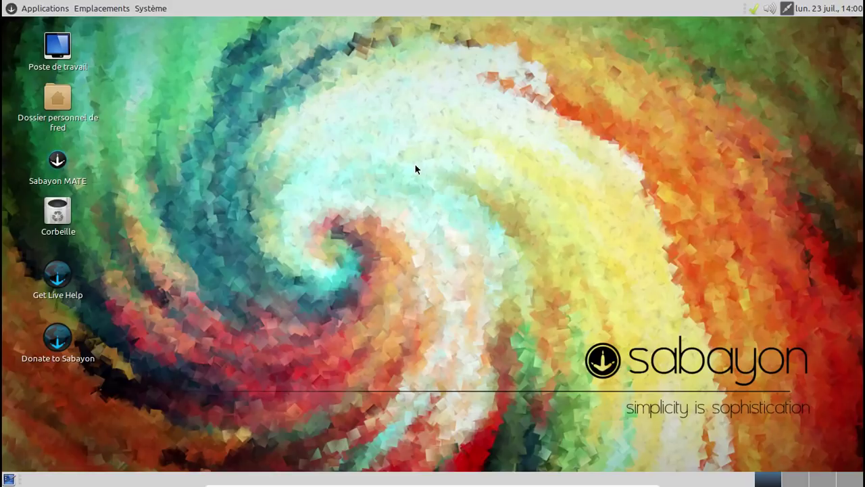
# - Launch Sabayon Greeter from the system tools and open its First Steps wiki link
pyautogui.click(64, 9)
pyautogui.moveTo(57, 173)
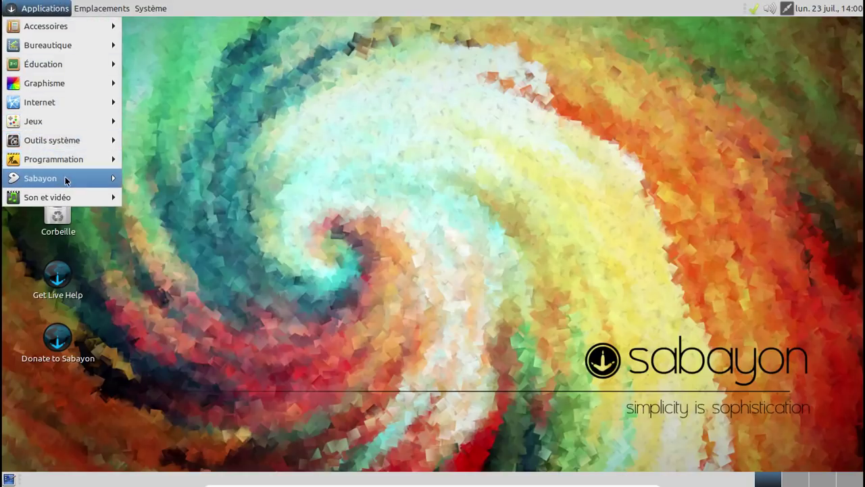
pyautogui.moveTo(108, 140)
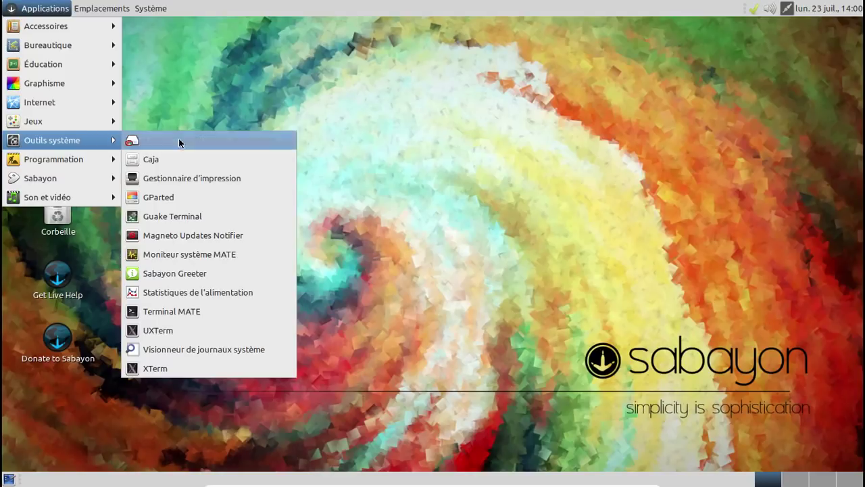
pyautogui.click(194, 273)
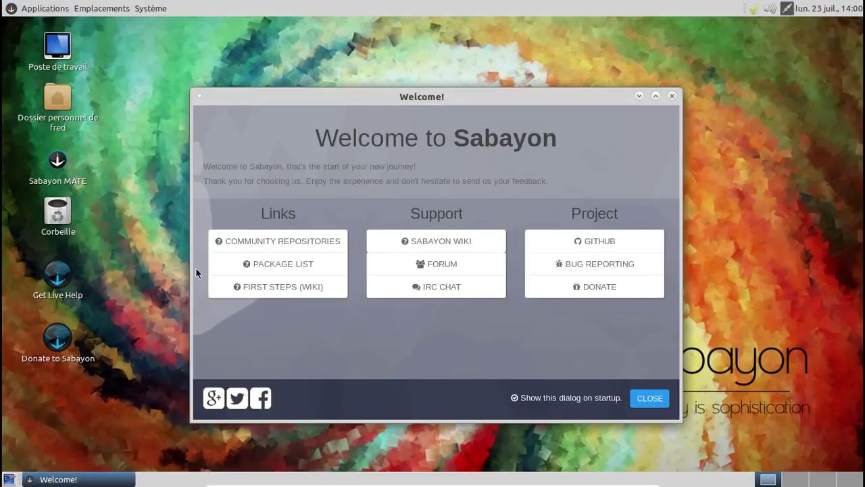
pyautogui.click(274, 287)
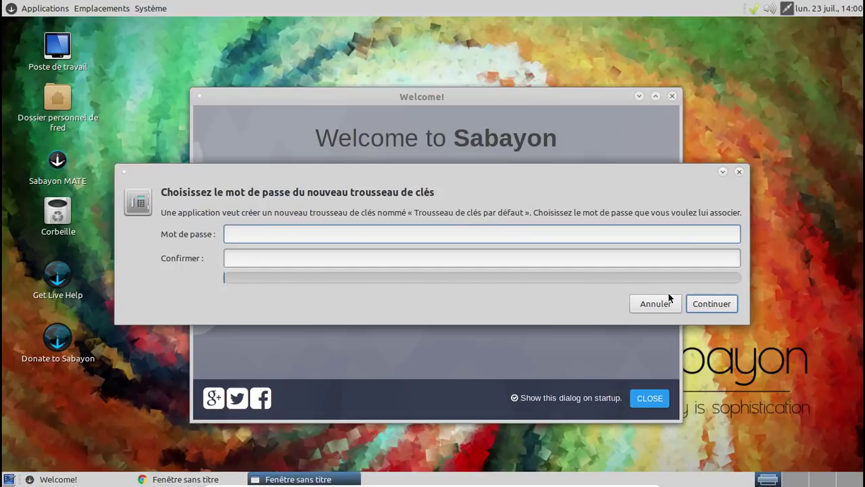
# - Continue with a blank password for the new default keyring, and complete Google Chrome's first-run dialog with automatic usage statistics and crash reports disabled
pyautogui.click(709, 304)
pyautogui.click(810, 248)
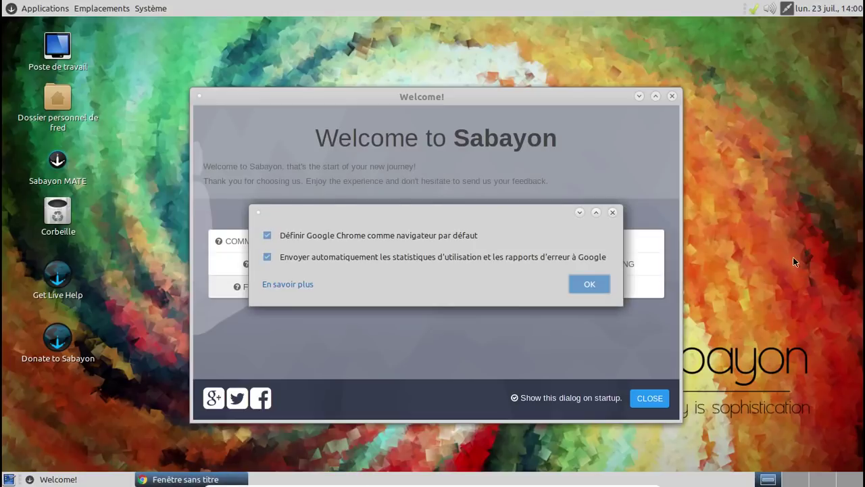
pyautogui.click(415, 260)
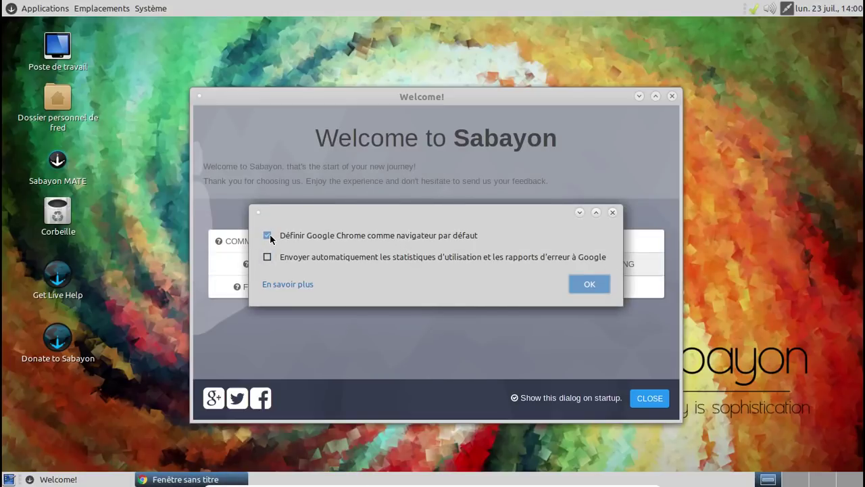
pyautogui.click(599, 290)
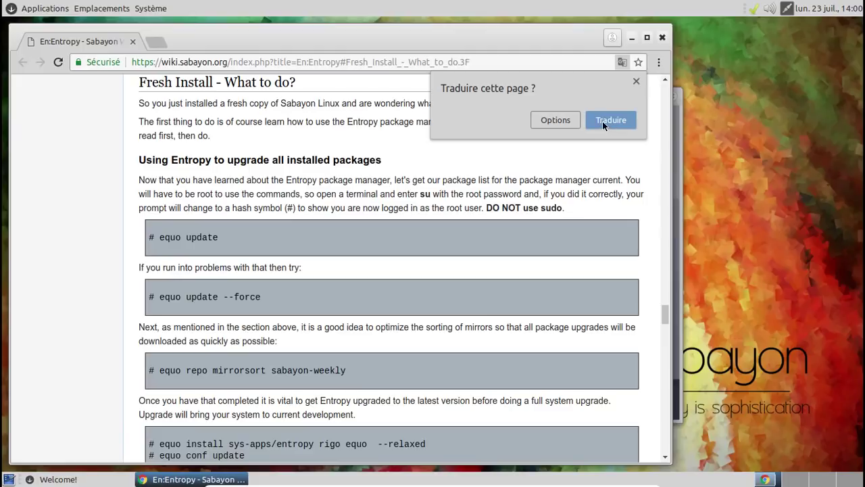
# - Dismiss the translation offer and read the Entropy wiki page from Fresh Install to its end, closing the browser and welcome window when done
pyautogui.click(634, 78)
pyautogui.scroll(-3, 583, 176)
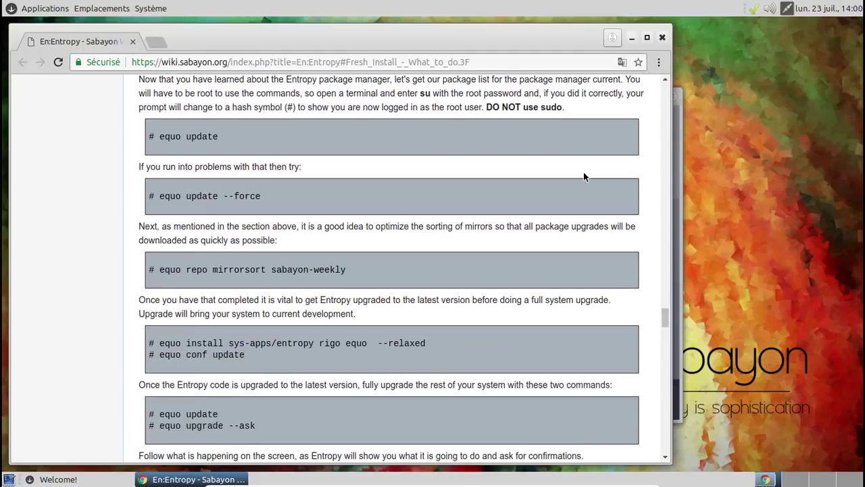
pyautogui.scroll(-9, 585, 176)
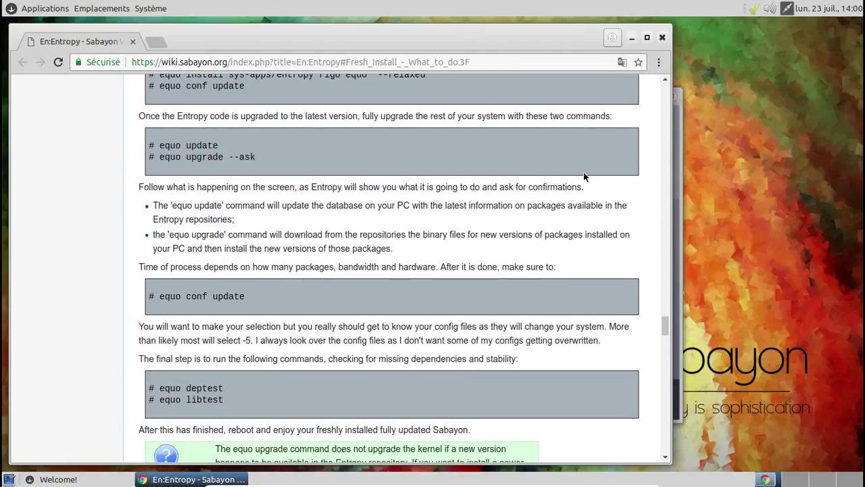
pyautogui.scroll(-12, 583, 171)
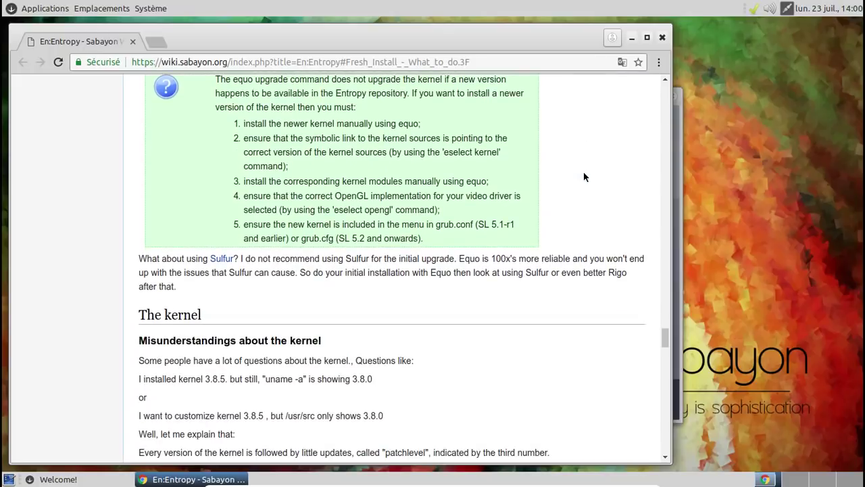
pyautogui.scroll(-3, 583, 173)
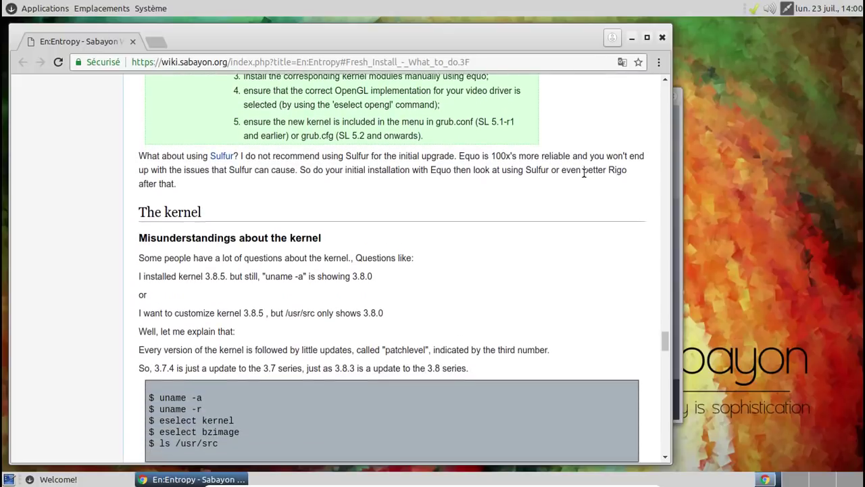
pyautogui.scroll(-6, 584, 177)
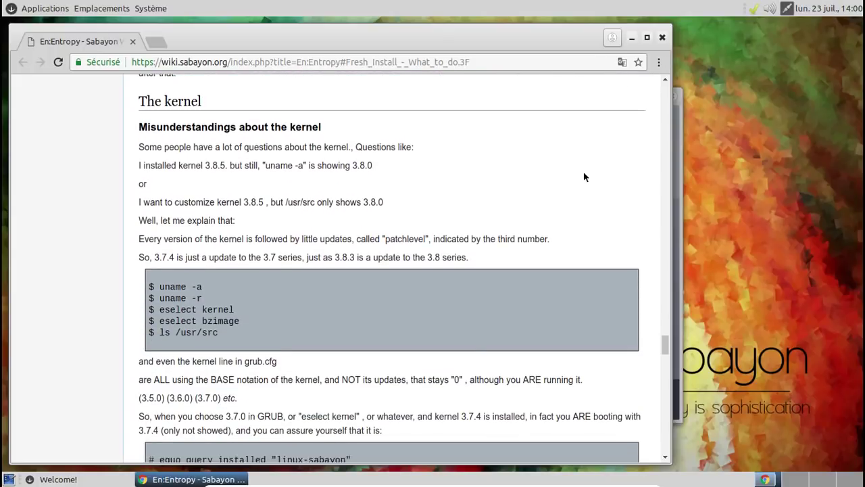
pyautogui.scroll(-2, 585, 177)
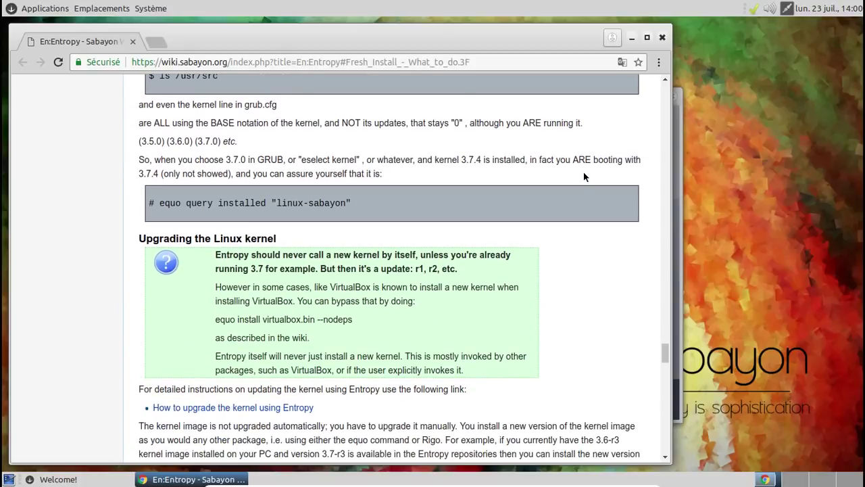
pyautogui.scroll(-7, 585, 177)
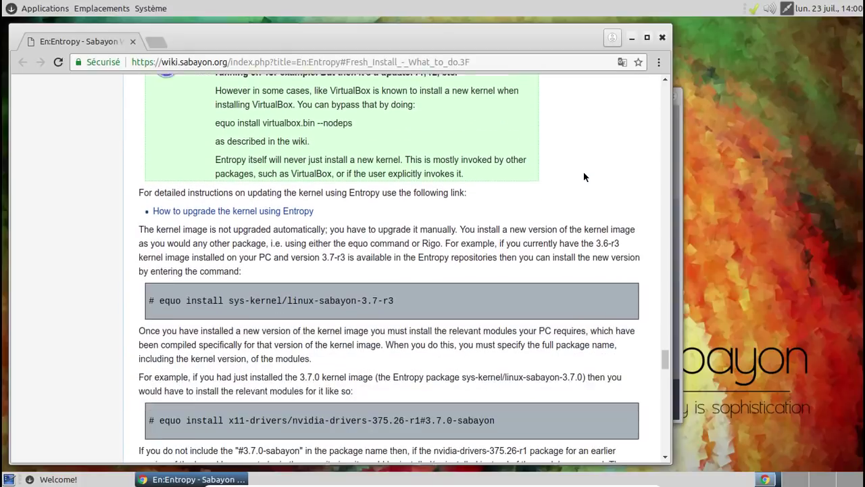
pyautogui.scroll(-20, 584, 177)
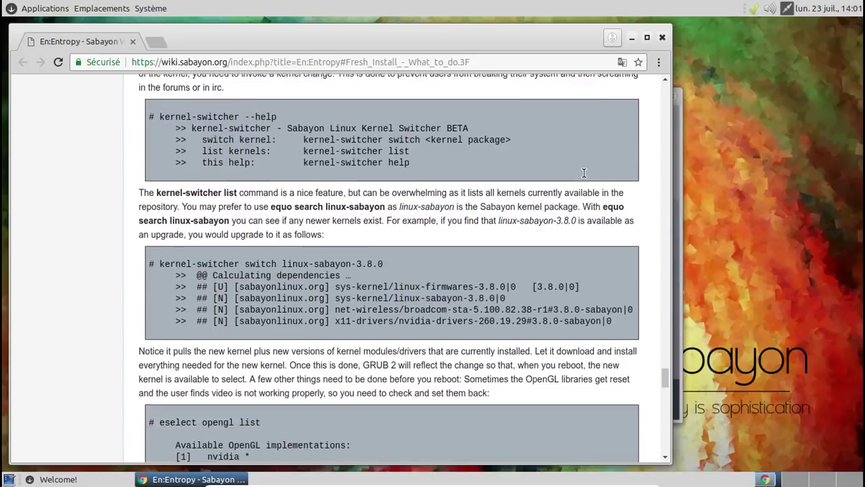
pyautogui.scroll(-18, 585, 176)
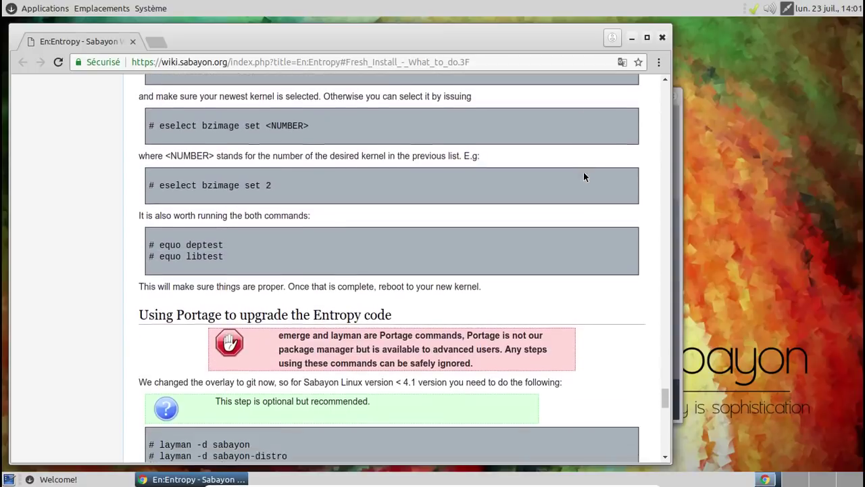
pyautogui.scroll(-20, 585, 177)
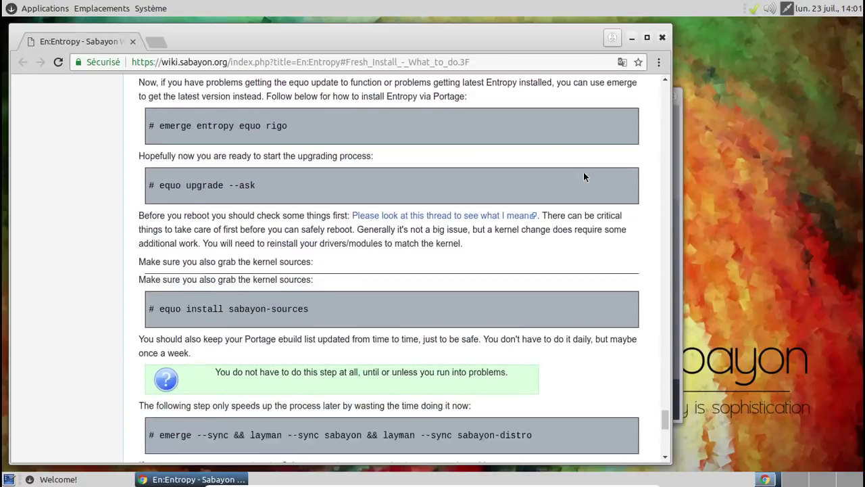
pyautogui.scroll(-18, 585, 177)
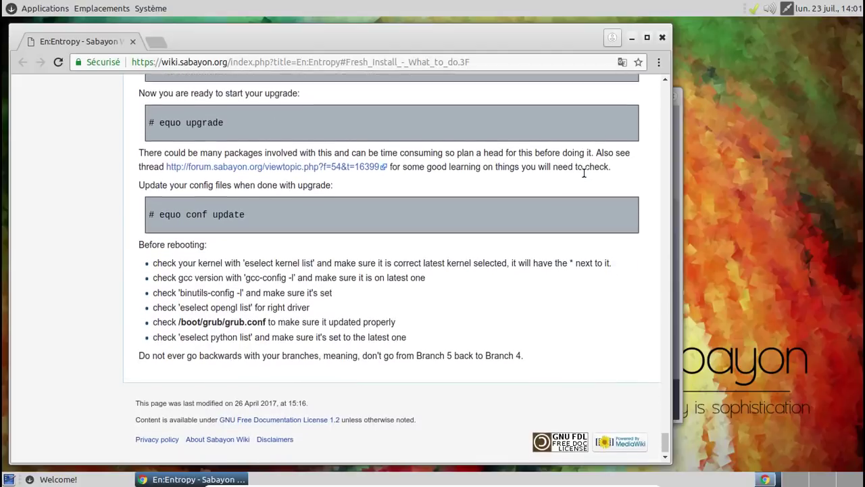
pyautogui.click(664, 37)
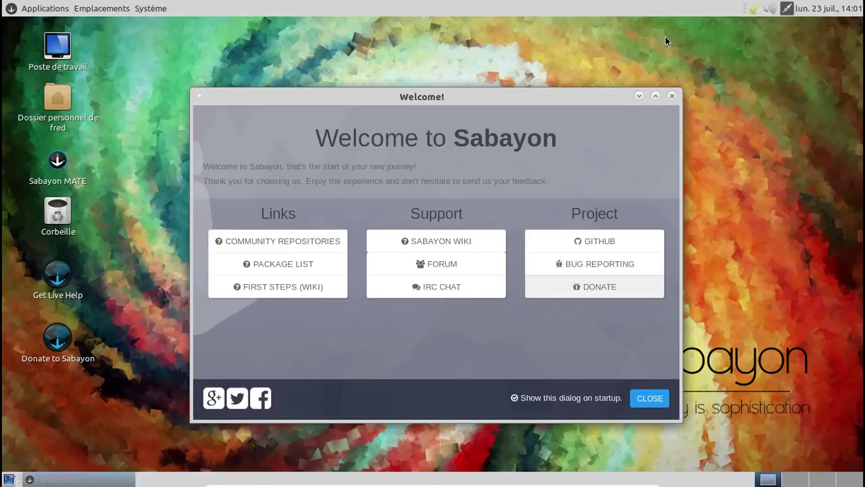
pyautogui.click(672, 96)
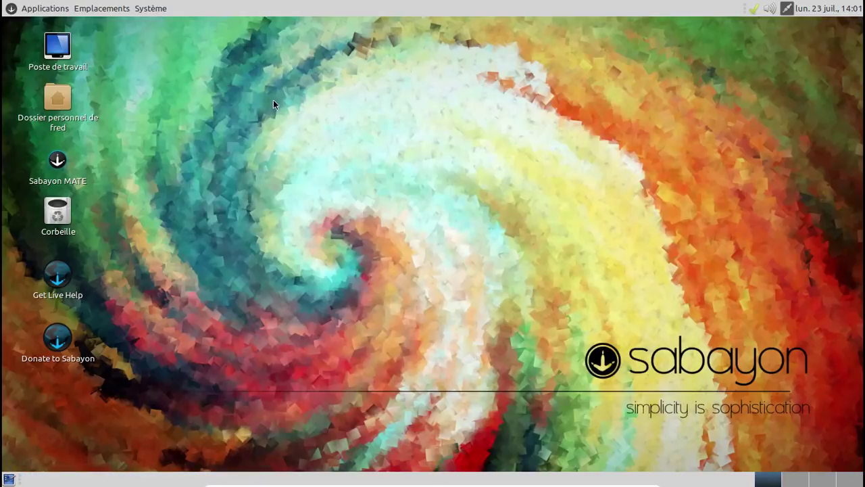
# - Check the running kernel version with uname -a in Terminal MATE, and close the terminal
pyautogui.click(50, 9)
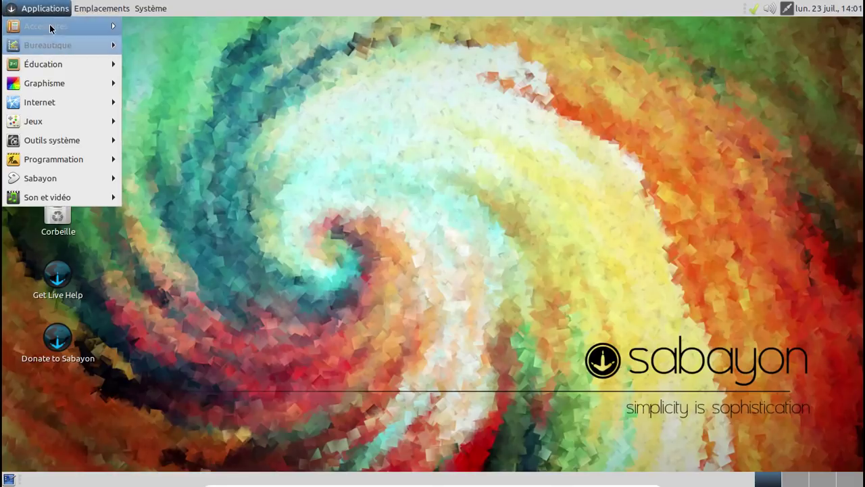
pyautogui.moveTo(73, 145)
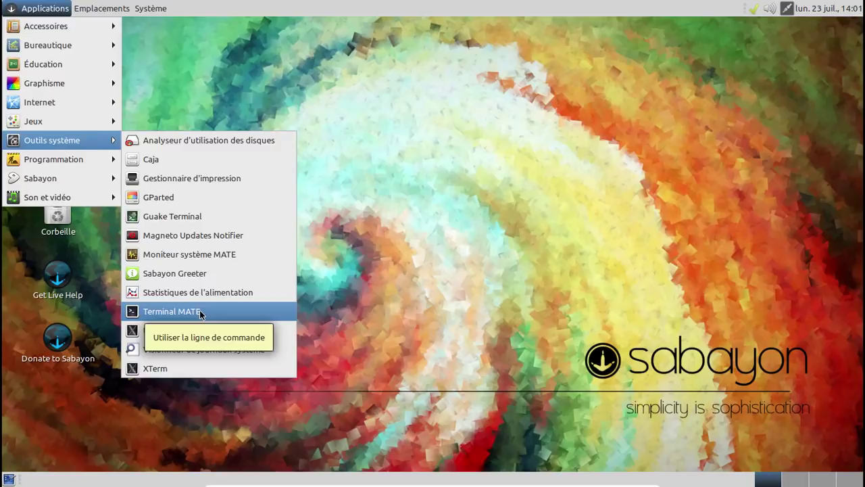
pyautogui.click(172, 311)
pyautogui.write('unam')
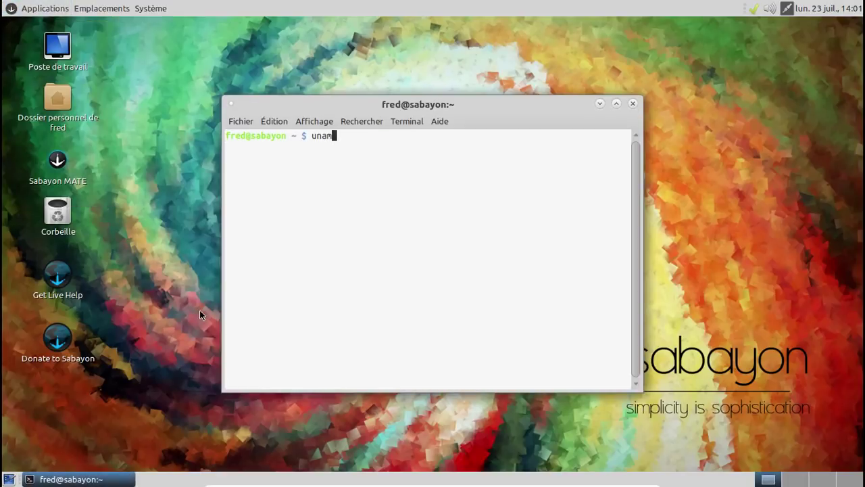
pyautogui.write('e -a')
pyautogui.press('Return')
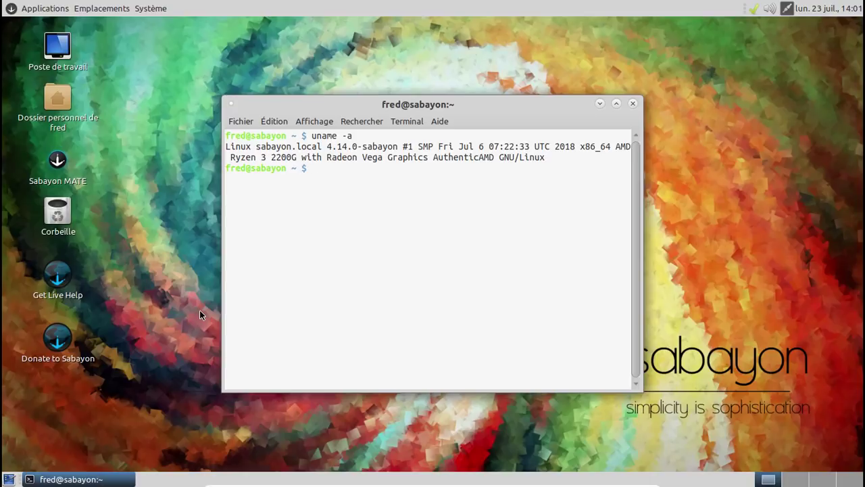
pyautogui.click(633, 105)
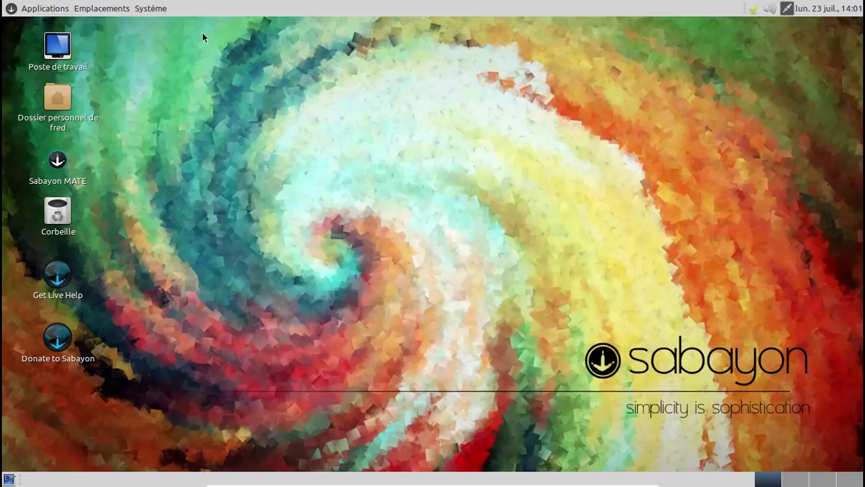
# - Open Rigo Application Browser, search for "linux kernel" and look through the available kernel packages
pyautogui.click(156, 7)
pyautogui.moveTo(203, 43)
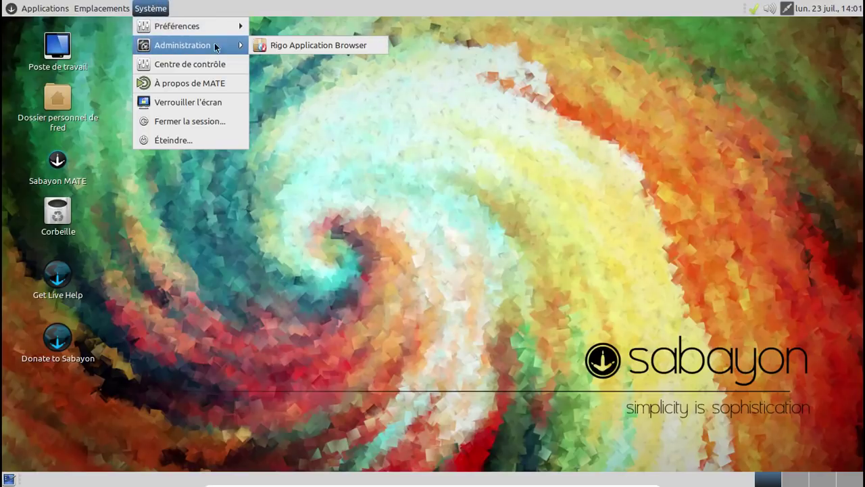
pyautogui.click(278, 42)
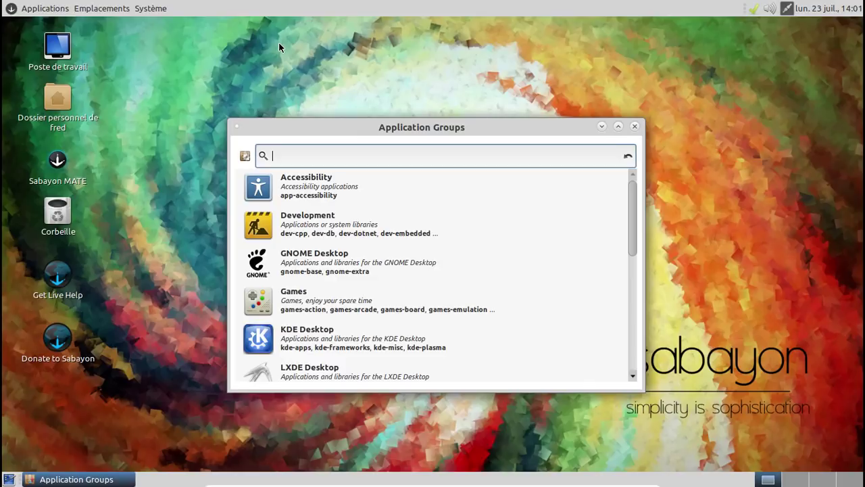
pyautogui.write('linux kernel')
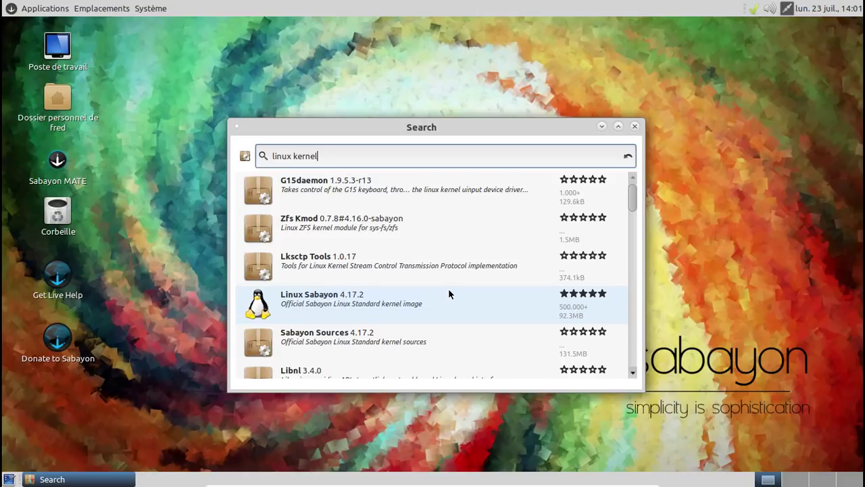
pyautogui.scroll(-3, 449, 294)
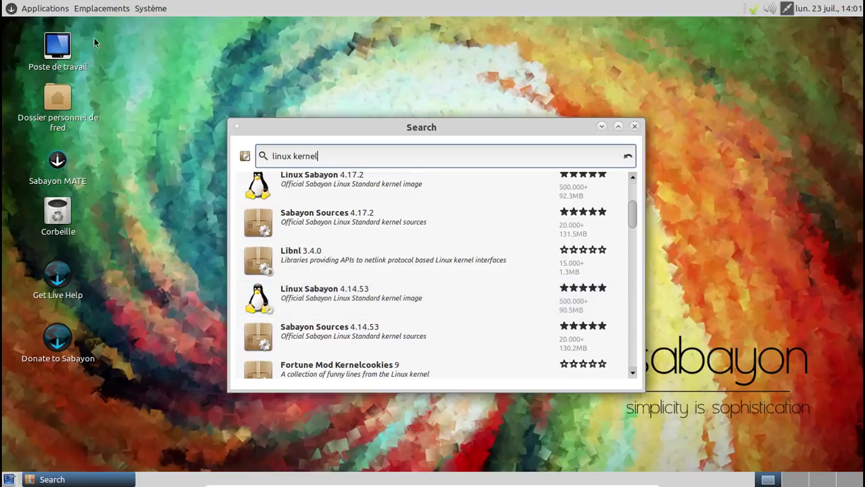
# - Launch Google Chrome and load kernel.org in a new tab to check the latest kernel releases
pyautogui.click(55, 8)
pyautogui.moveTo(72, 98)
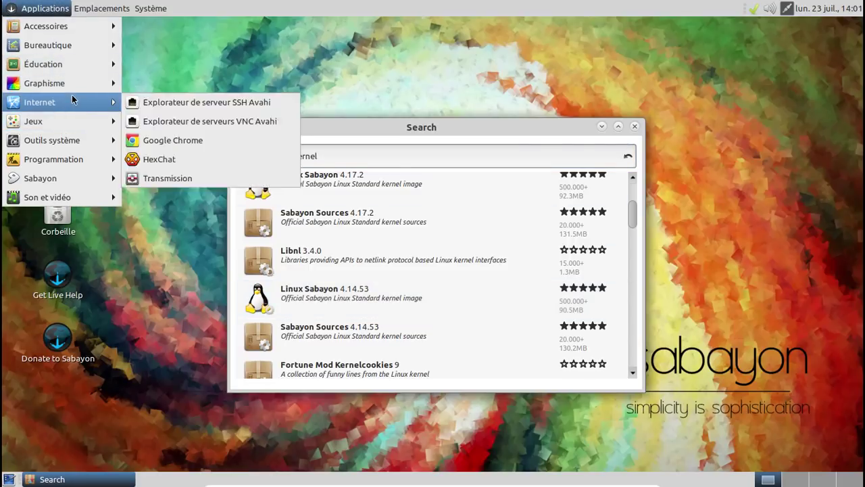
pyautogui.moveTo(112, 121)
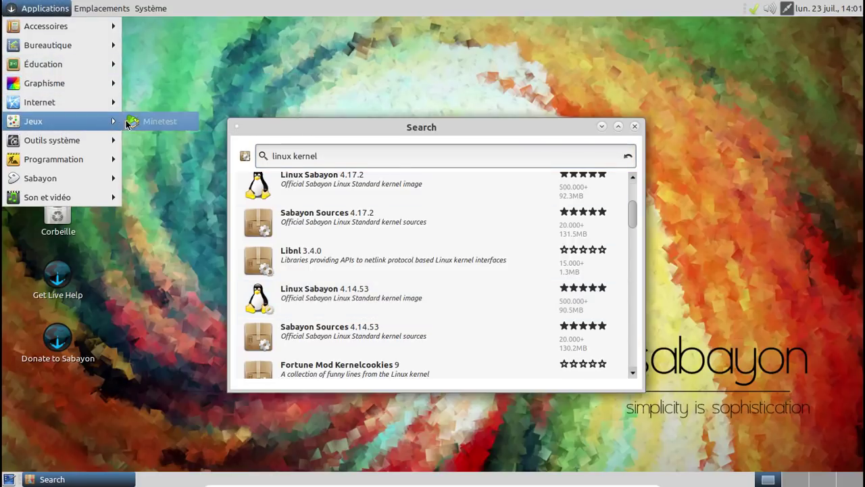
pyautogui.moveTo(88, 74)
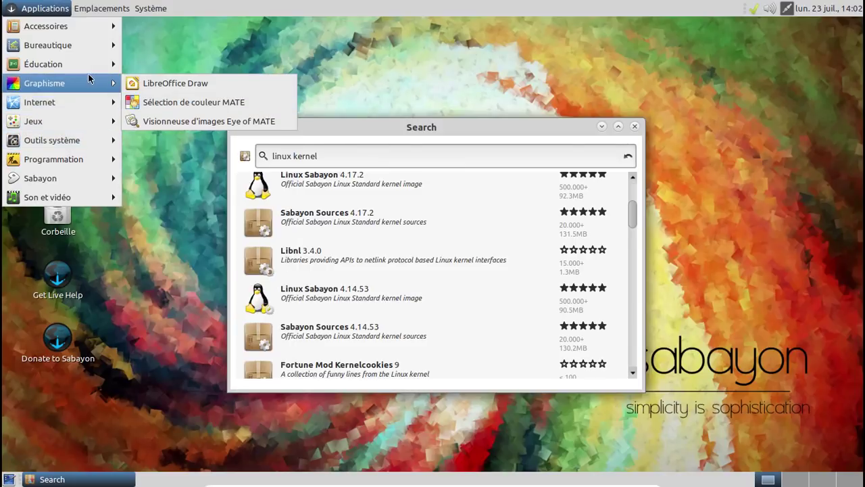
pyautogui.click(198, 141)
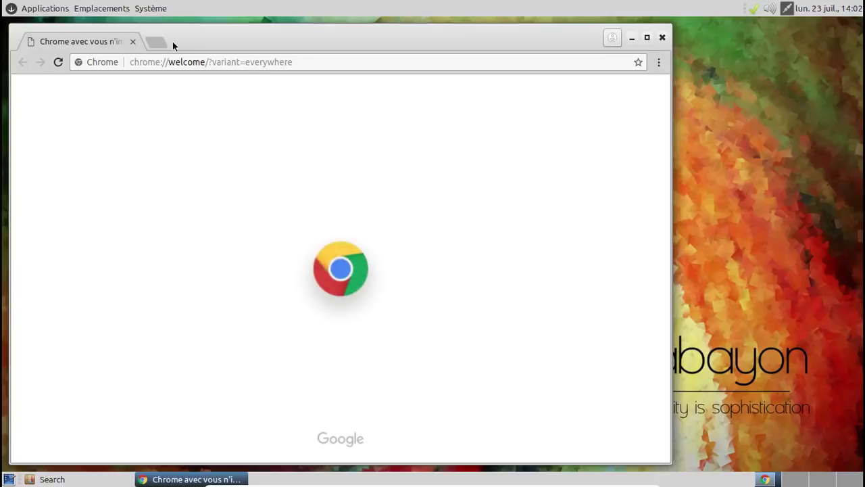
pyautogui.click(160, 42)
pyautogui.write('kenr')
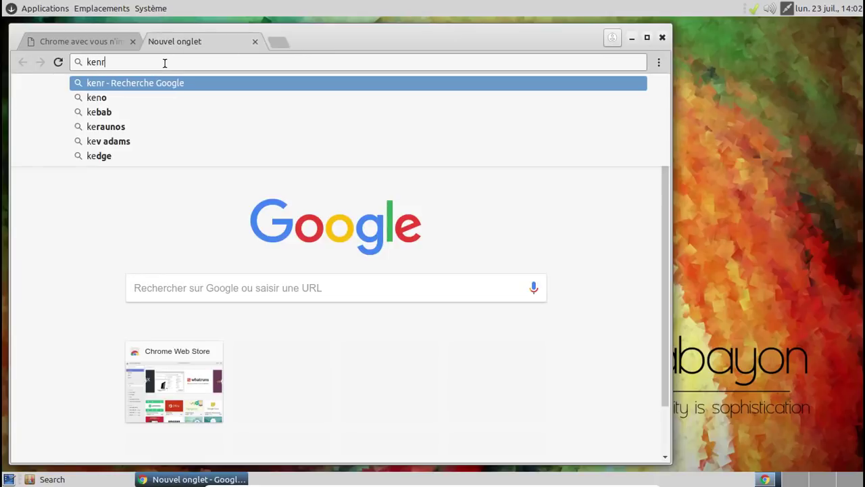
pyautogui.write('el')
pyautogui.press('BackSpace')
pyautogui.press('BackSpace')
pyautogui.press('BackSpace')
pyautogui.press('BackSpace')
pyautogui.write('em')
pyautogui.press('BackSpace')
pyautogui.press('BackSpace')
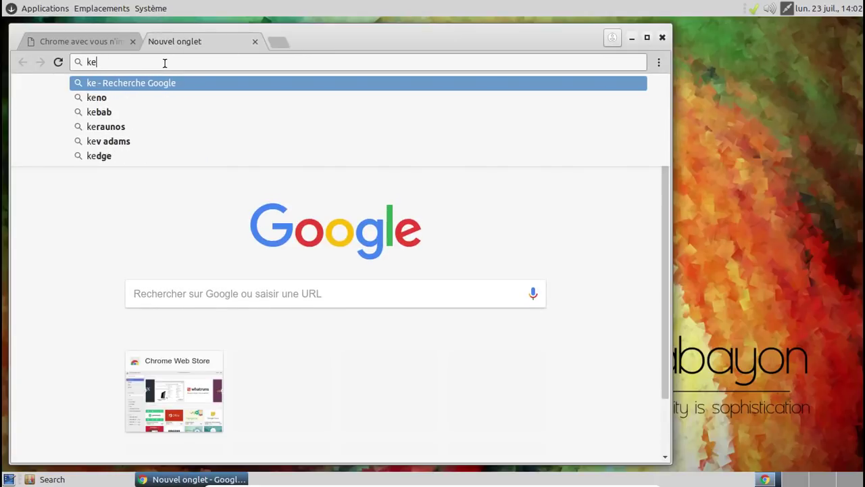
pyautogui.write('rnel.org')
pyautogui.press('Return')
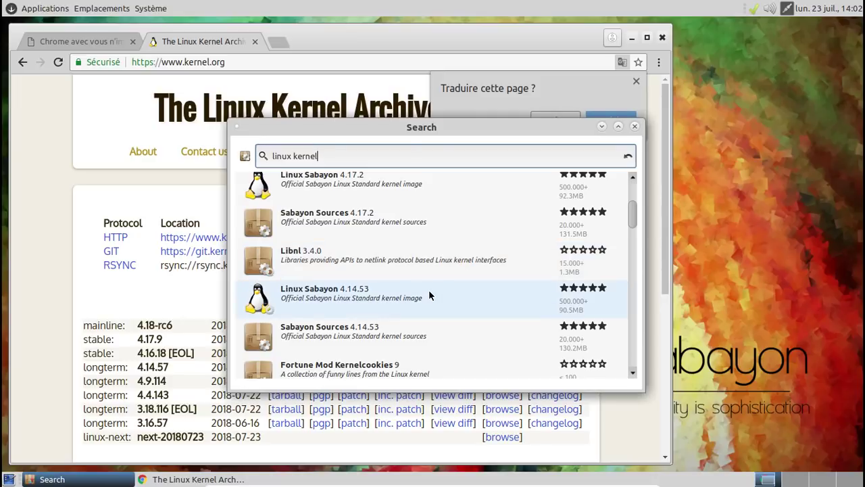
# - Switch back to Rigo and replace the search with "libreoffice fre" to find the French localisation package
pyautogui.tripleClick(395, 160)
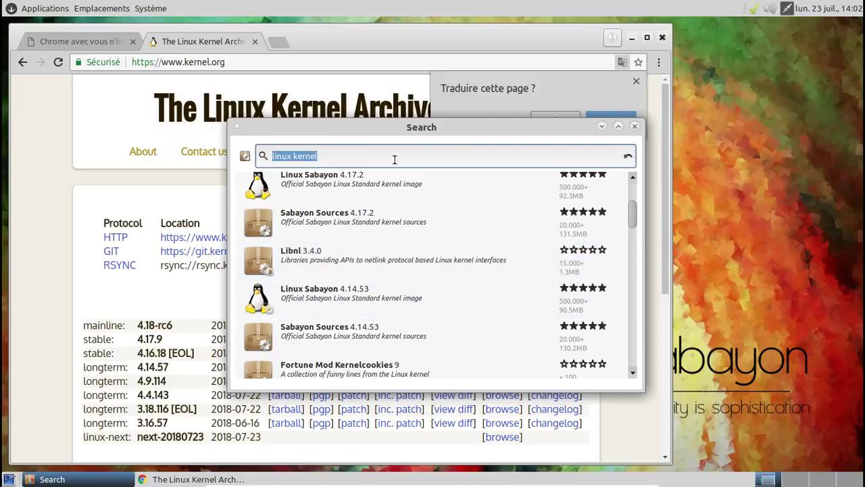
pyautogui.write('libreoffice')
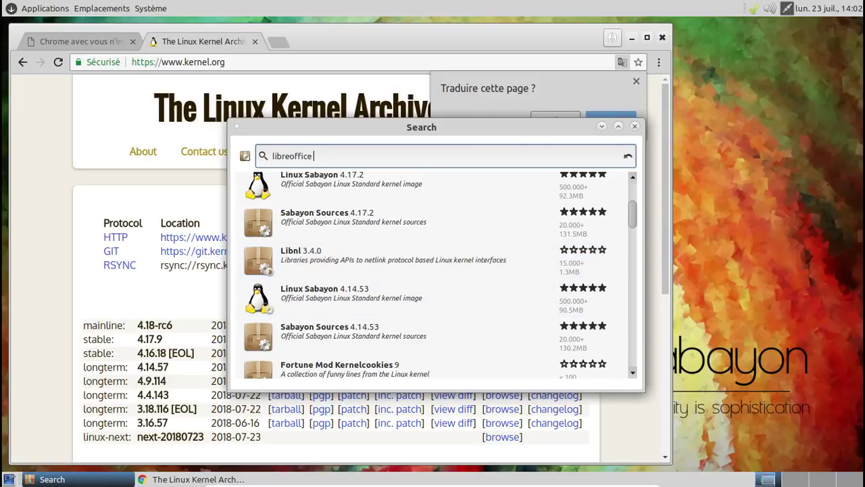
pyautogui.write('frenc')
pyautogui.press('BackSpace')
pyautogui.press('BackSpace')
pyautogui.press('BackSpace')
pyautogui.press('BackSpace')
pyautogui.press('BackSpace')
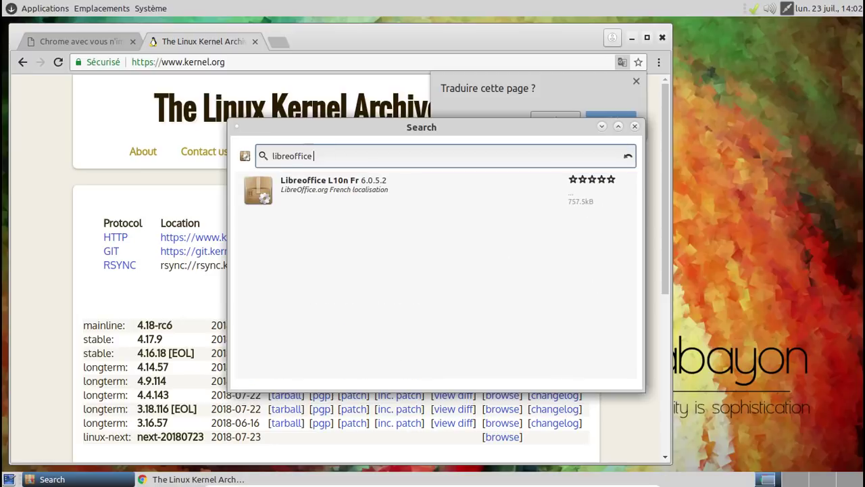
pyautogui.write('fre')
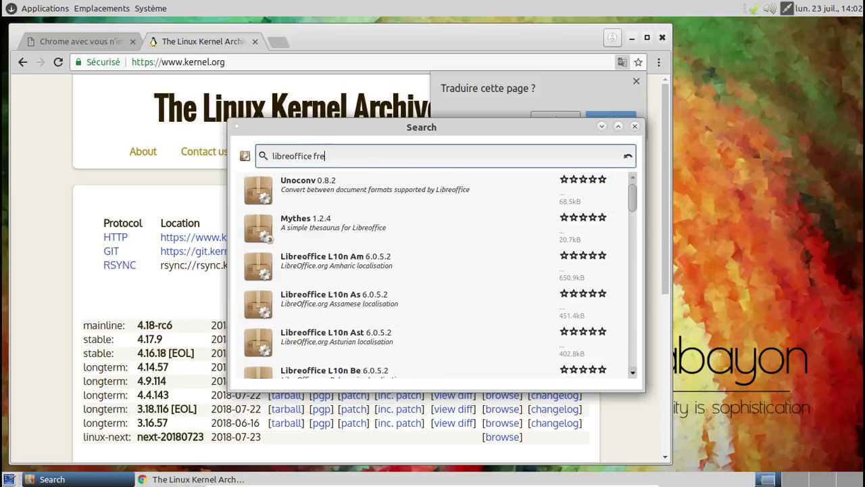
# - Install the Libreoffice L10n Fr 6.0.5.2 package, confirming the action and authenticating with the root password
pyautogui.click(417, 193)
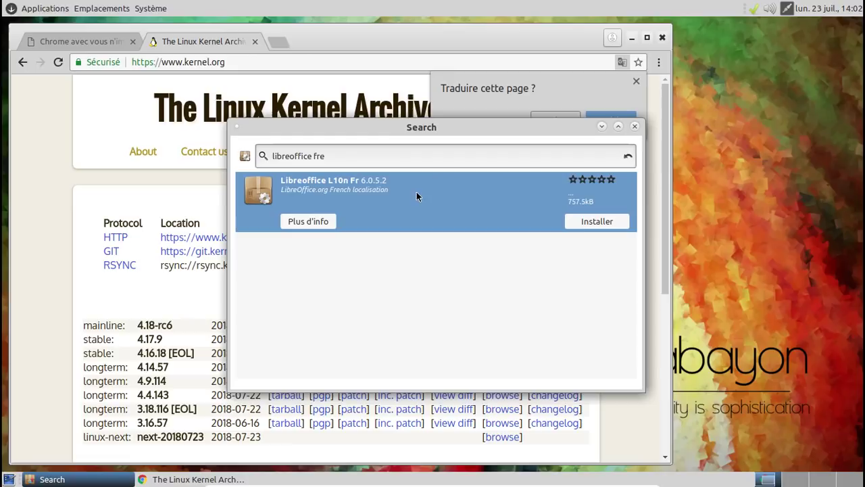
pyautogui.click(599, 226)
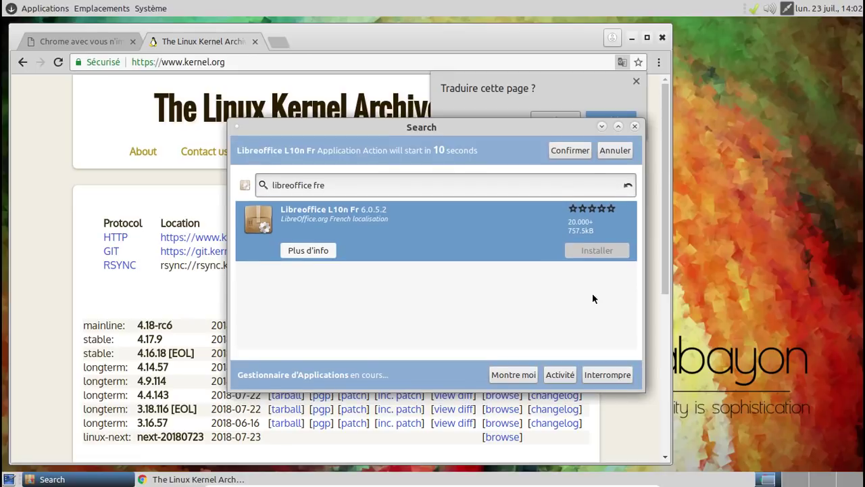
pyautogui.click(571, 152)
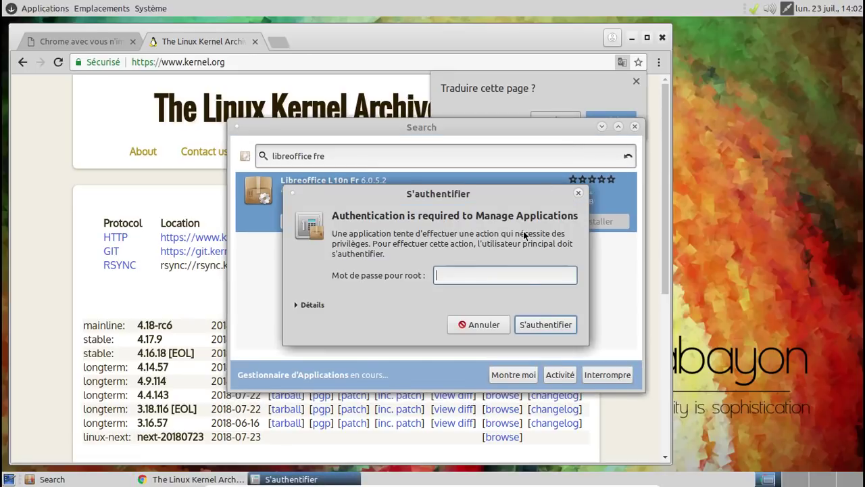
pyautogui.write('*******')
pyautogui.press('Return')
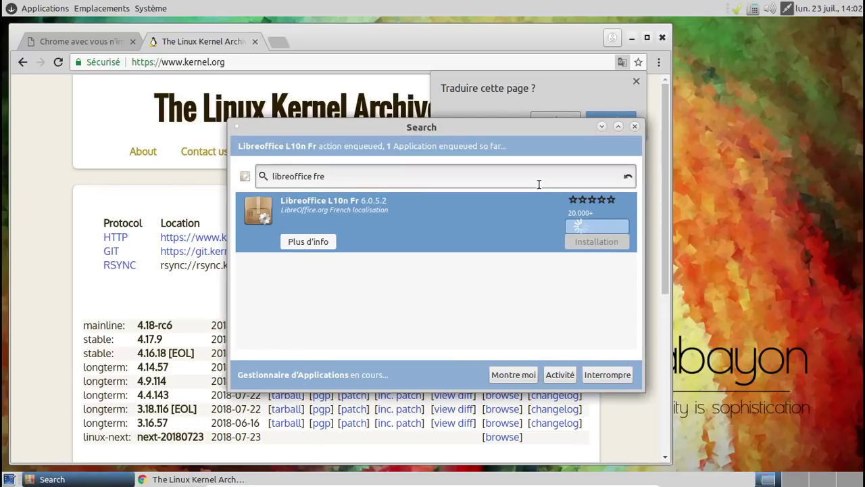
# - Close the Chrome window and dismiss Rigo's notices, ignoring the preserved libraries and the configuration file updates
pyautogui.click(561, 86)
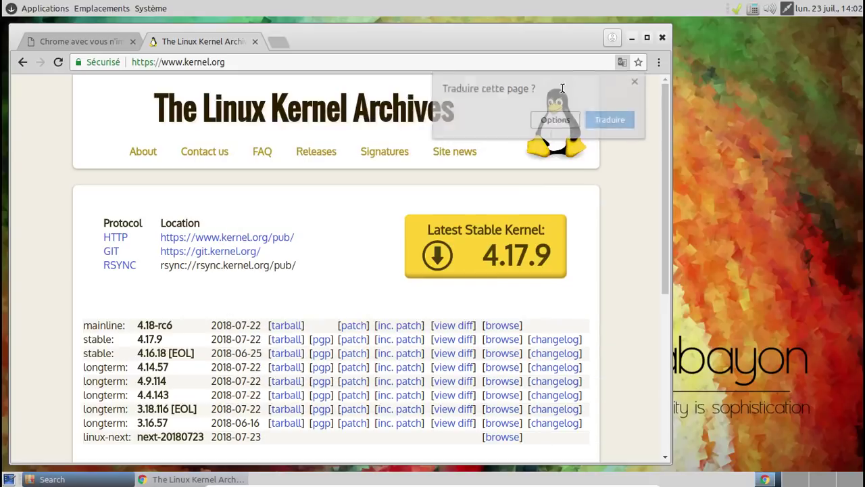
pyautogui.click(662, 37)
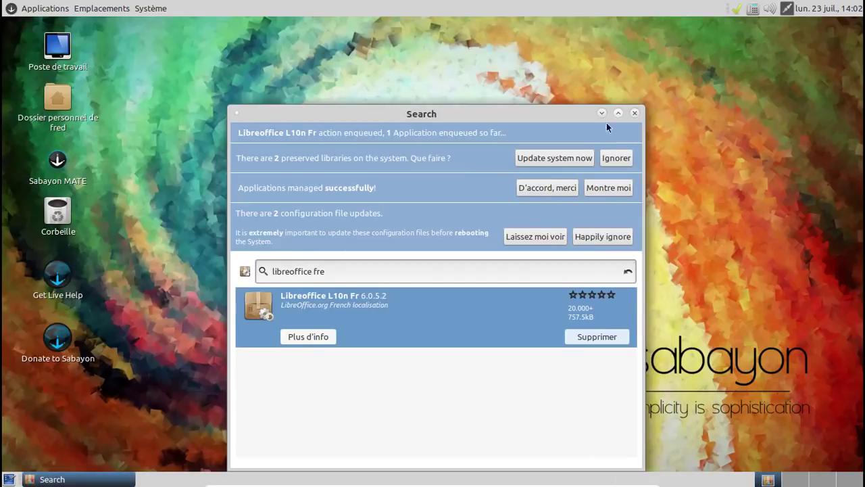
pyautogui.click(616, 159)
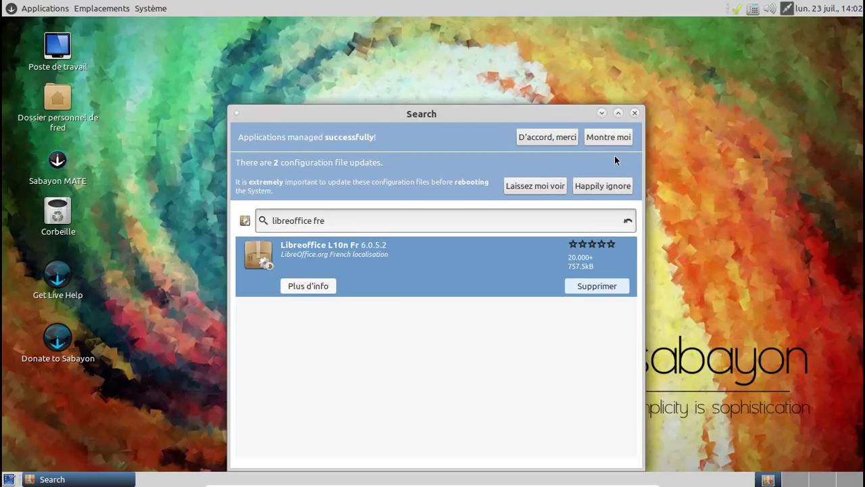
pyautogui.click(554, 138)
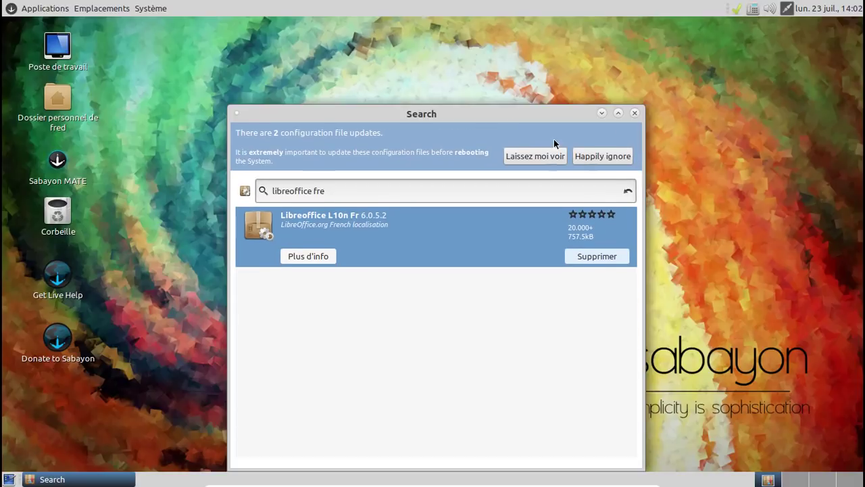
pyautogui.click(603, 158)
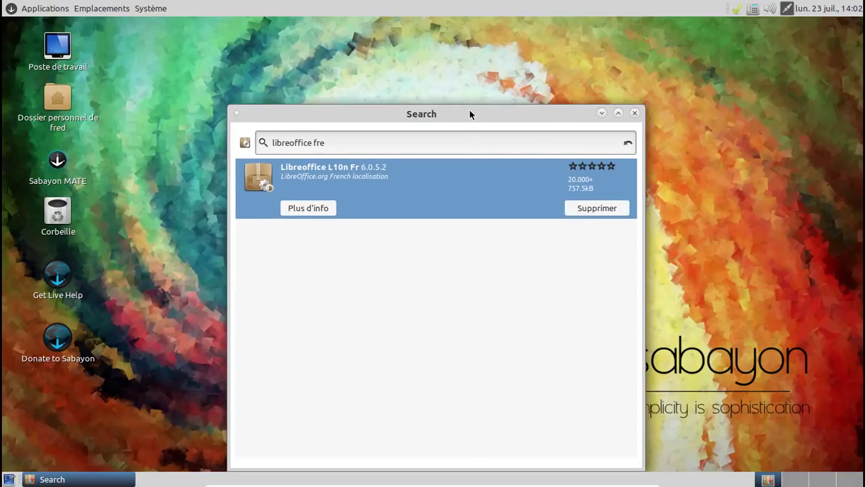
# - Search for "firefox fr" and install the Firefox L10n Fr 61.0 language pack, accepting the MPL-2.0 license and confirming the action
pyautogui.moveTo(476, 113); pyautogui.dragTo(476, 76)
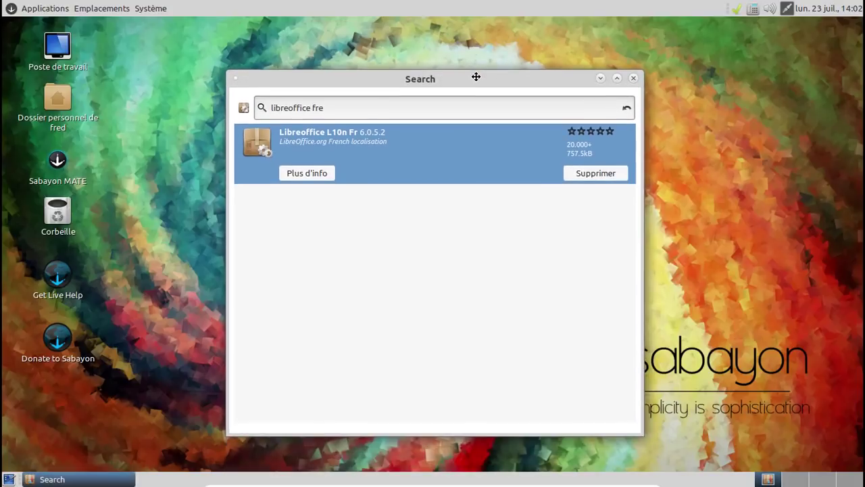
pyautogui.click(368, 107)
pyautogui.tripleClick(367, 106)
pyautogui.write('fir')
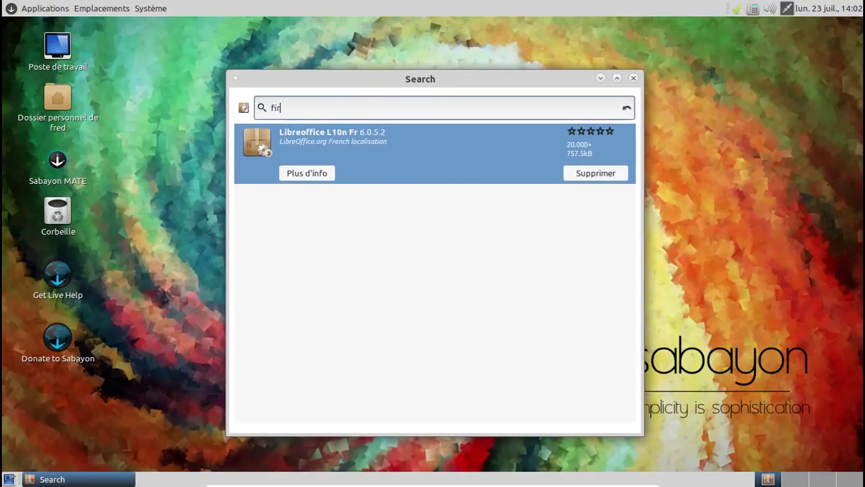
pyautogui.write('efox fr')
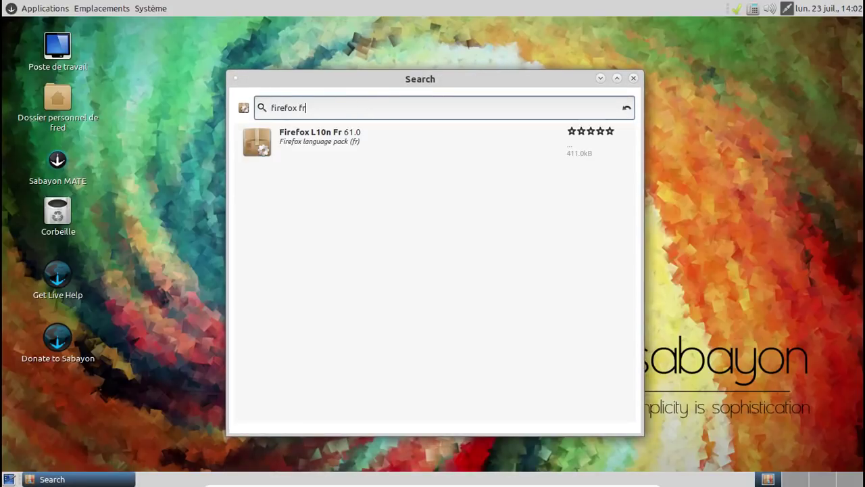
pyautogui.click(467, 146)
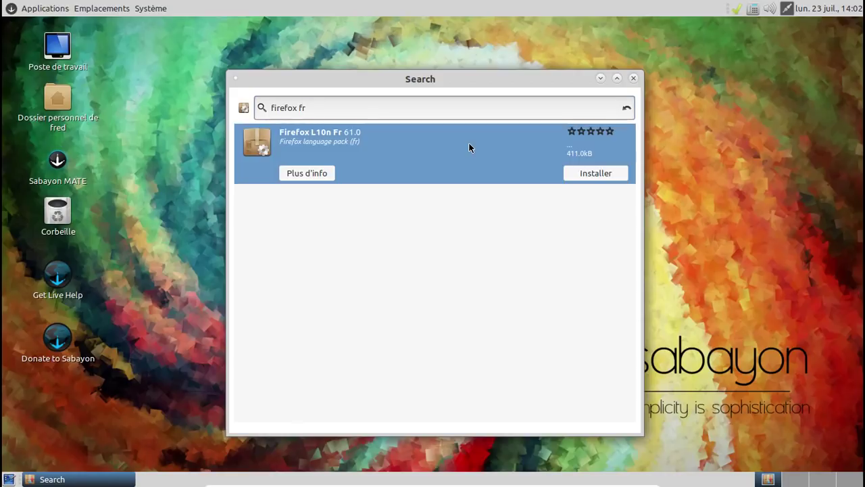
pyautogui.click(588, 176)
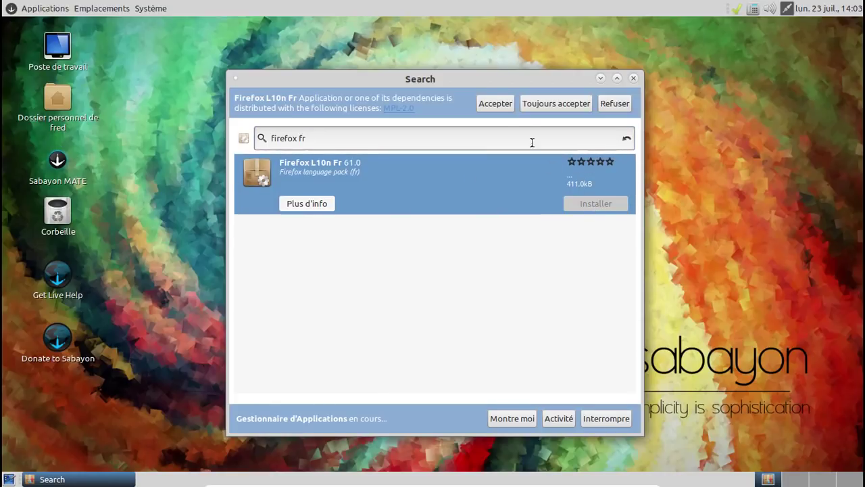
pyautogui.click(509, 104)
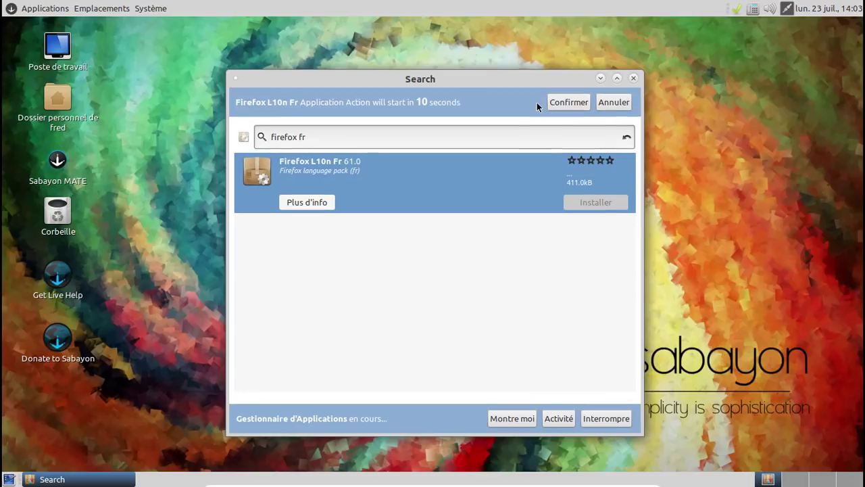
pyautogui.click(559, 102)
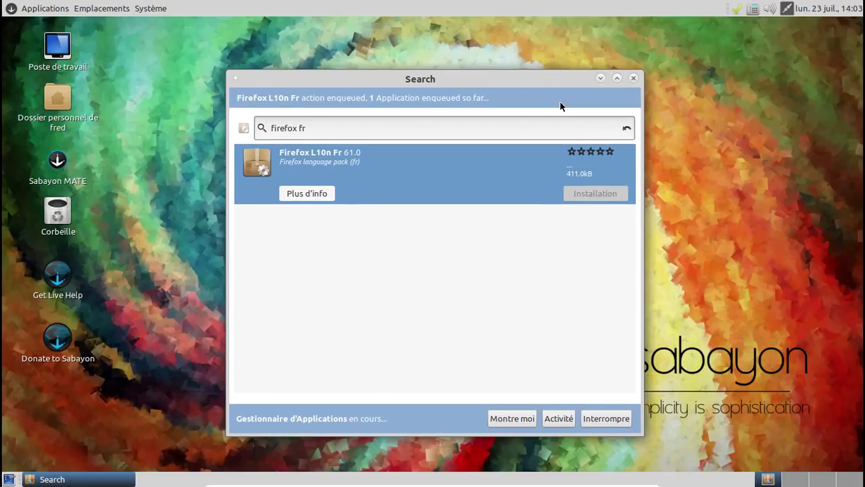
# - Show the activity queue for the language pack installation, and clear the resulting library, success and configuration file notices
pyautogui.click(559, 419)
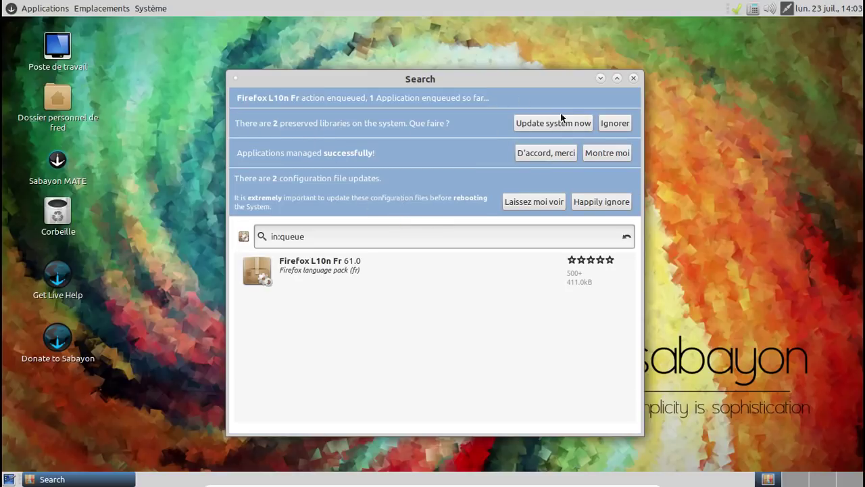
pyautogui.click(612, 122)
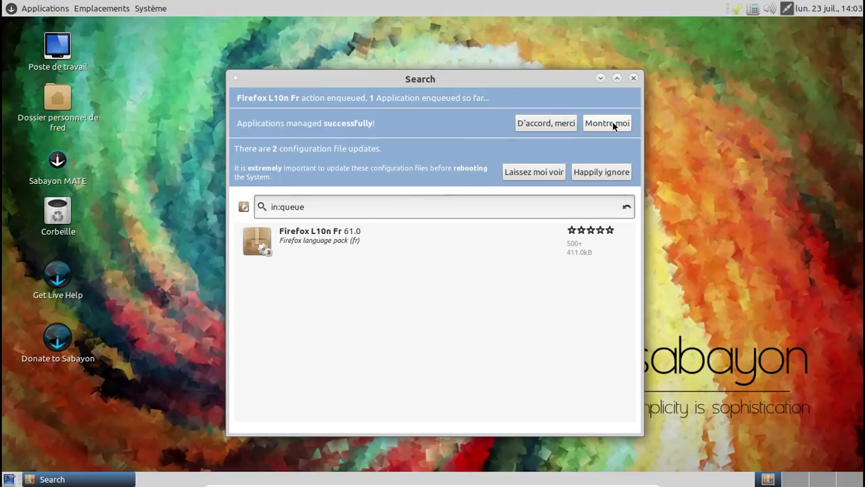
pyautogui.click(533, 123)
pyautogui.click(595, 139)
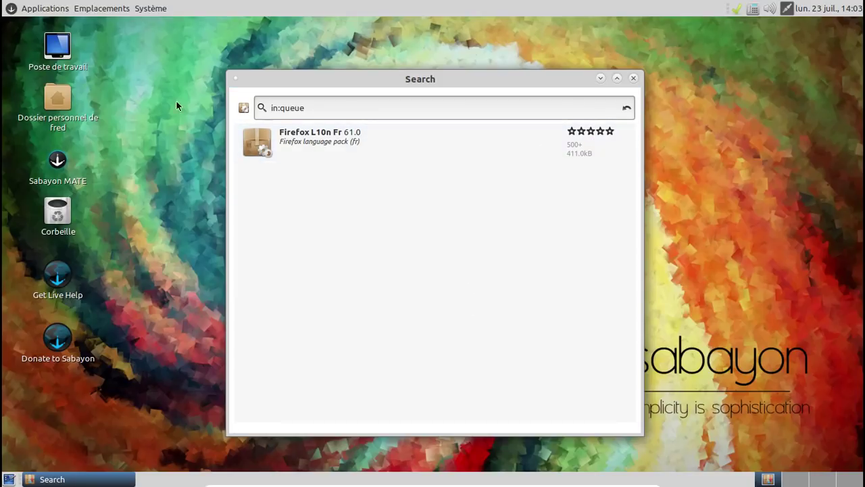
# - Check the installed Internet applications for Firefox, and search Rigo for "firefox" to install the Firefox 61.0 web browser
pyautogui.click(30, 5)
pyautogui.moveTo(56, 104)
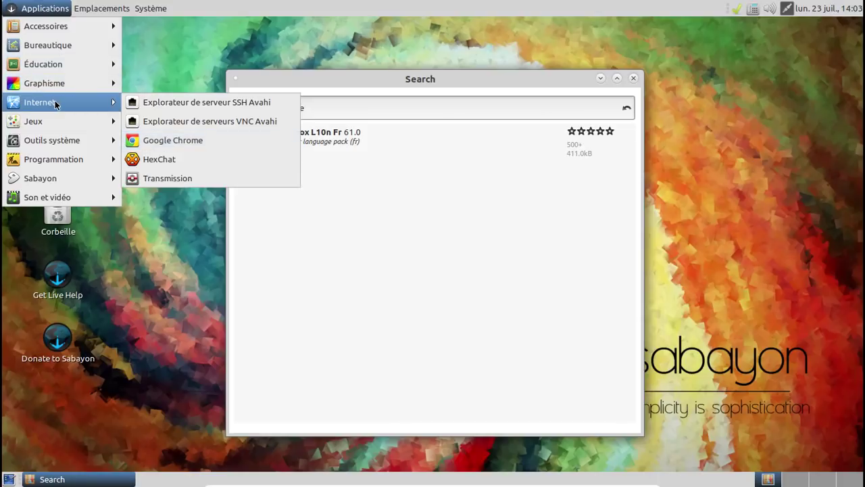
pyautogui.click(376, 102)
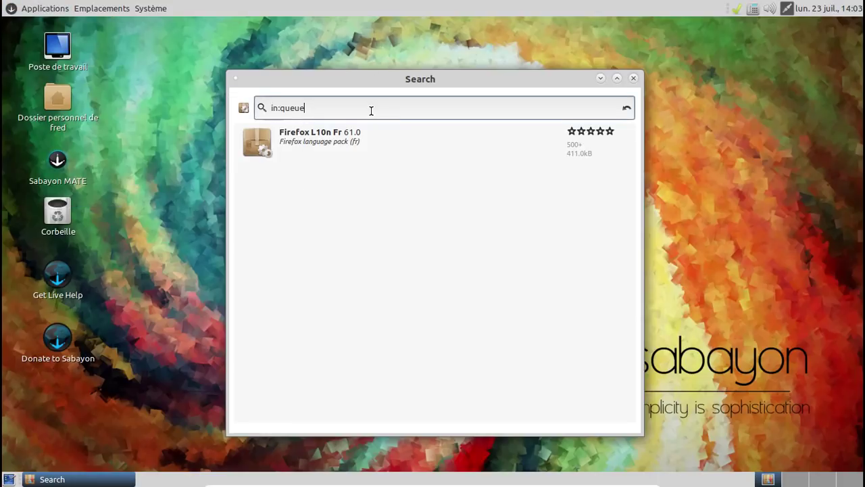
pyautogui.tripleClick(371, 110)
pyautogui.write('firefox')
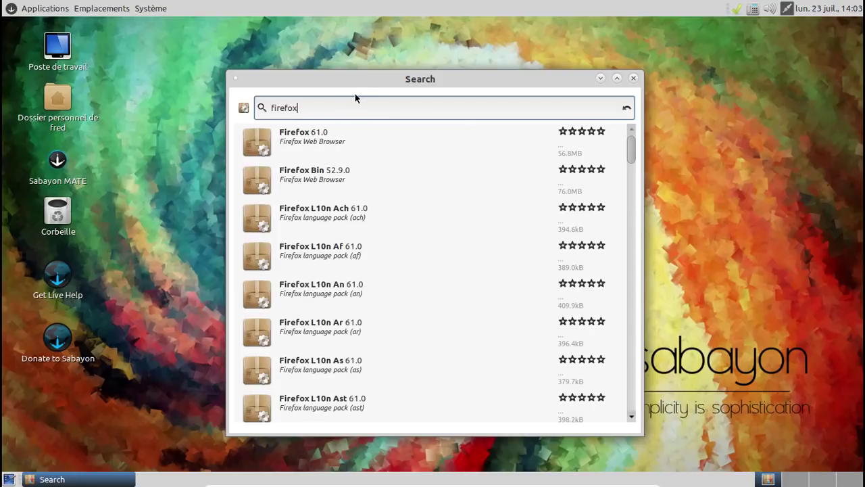
pyautogui.click(378, 150)
pyautogui.click(605, 174)
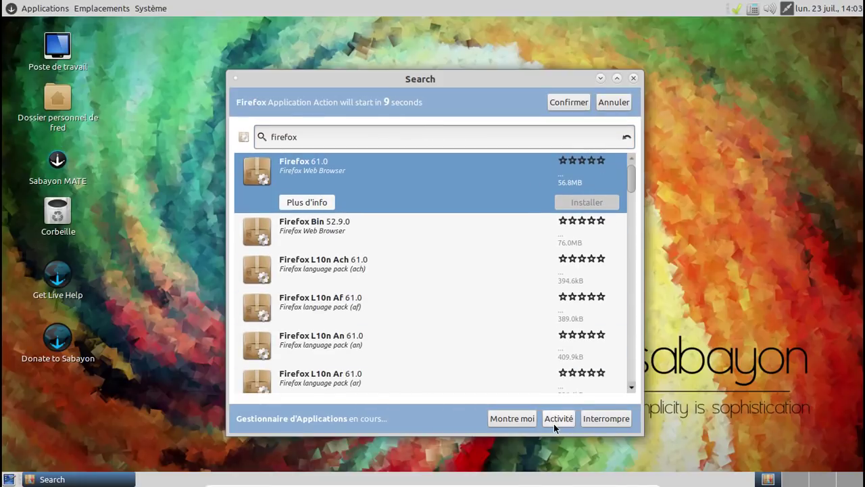
pyautogui.click(567, 101)
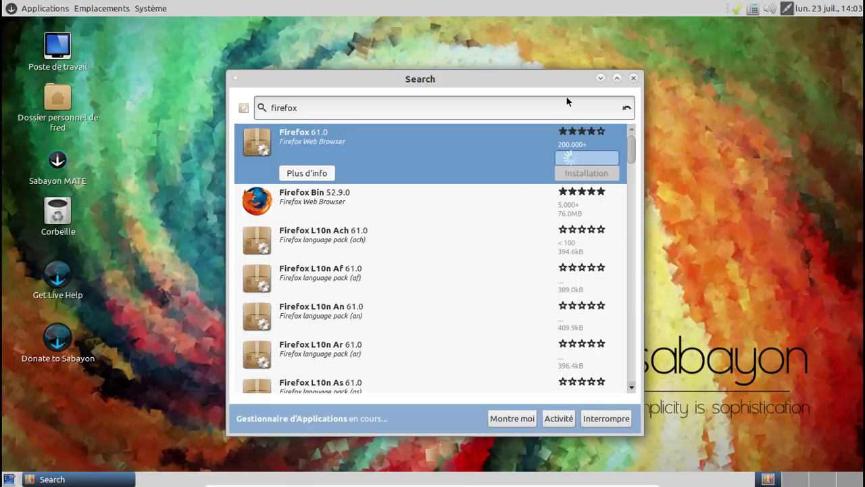
# - Show the activity queue and expand the detailed management progress of the Firefox 61.0 installation
pyautogui.click(559, 419)
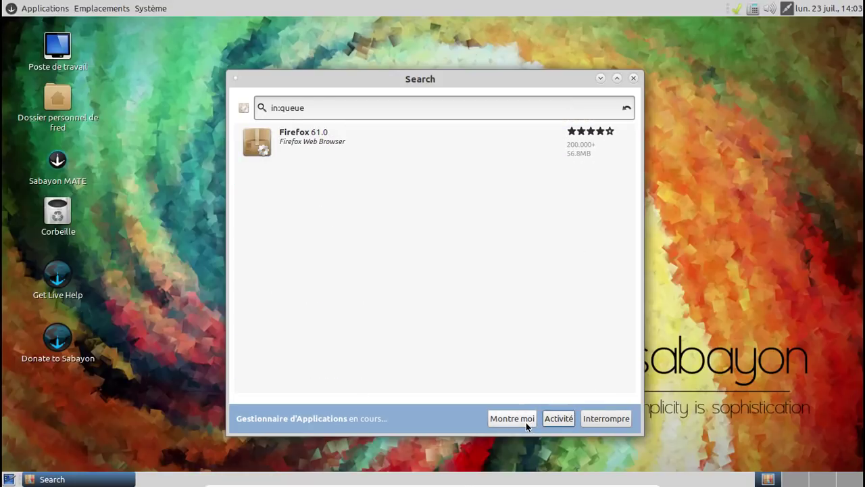
pyautogui.click(526, 421)
pyautogui.click(240, 209)
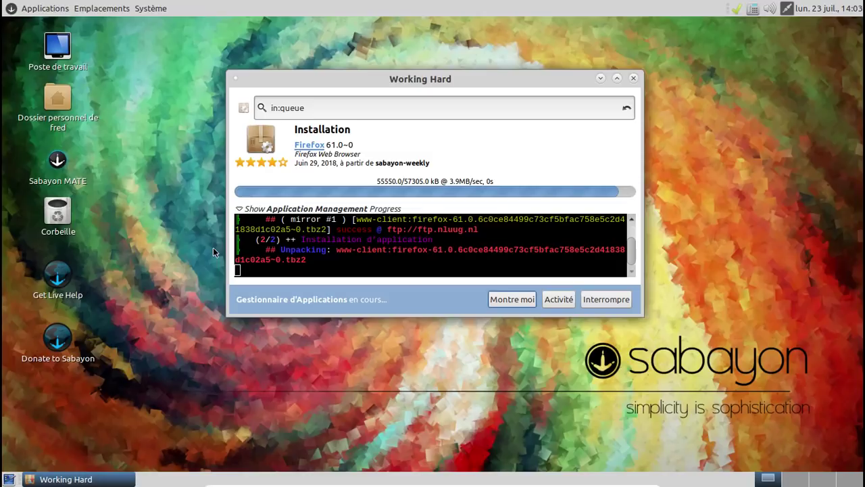
pyautogui.click(340, 107)
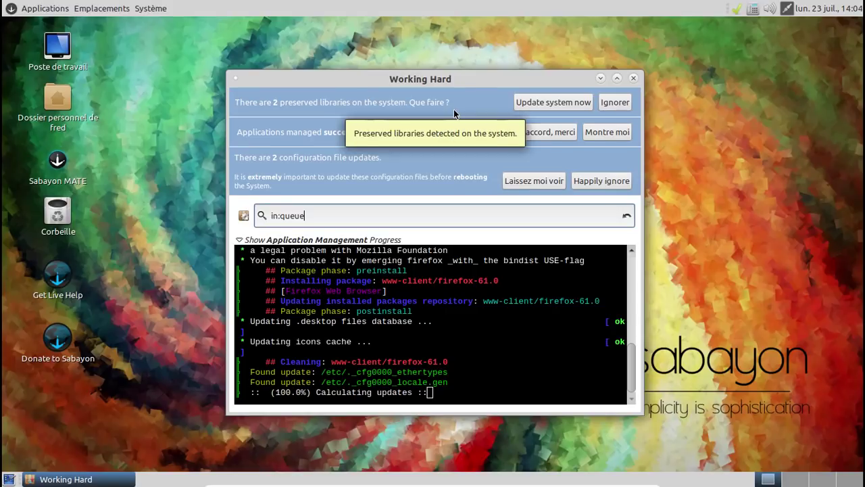
# - Dismiss the notices after the Firefox installation, ignoring the configuration file updates and preserved libraries and acknowledging the success message
pyautogui.click(601, 180)
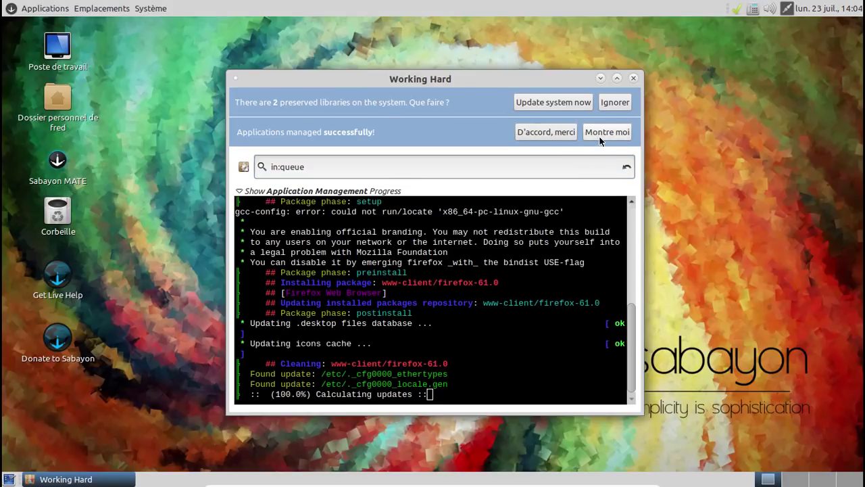
pyautogui.click(616, 103)
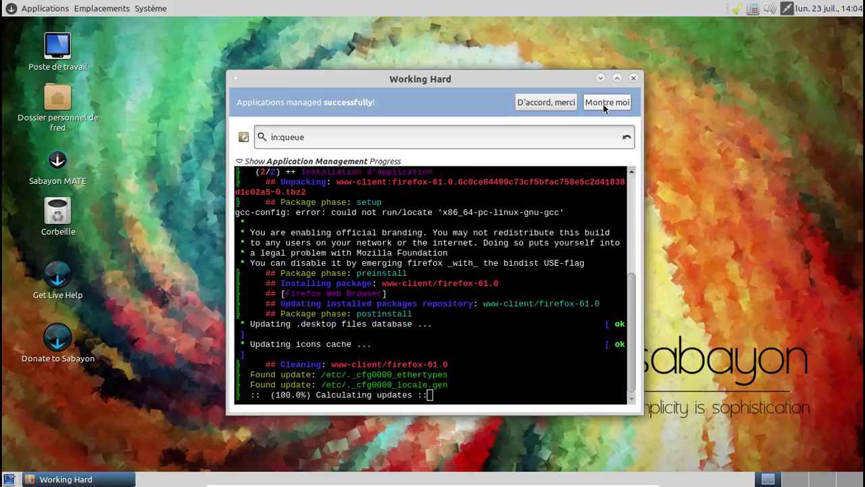
pyautogui.click(564, 102)
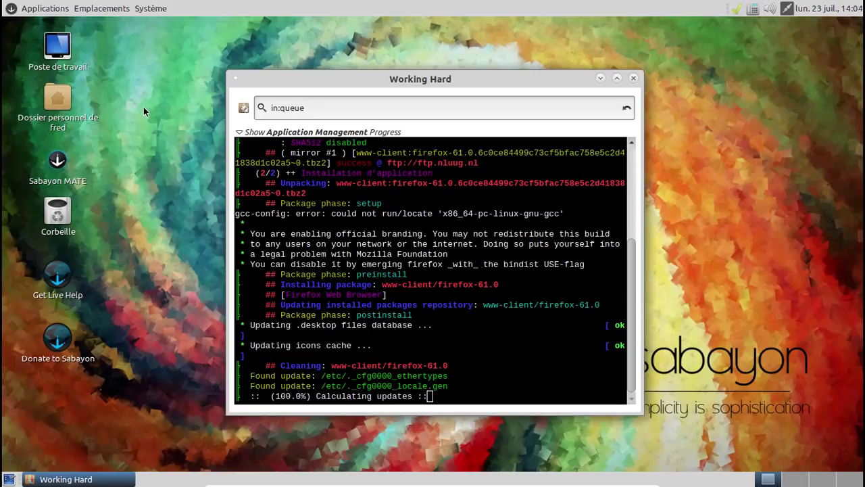
# - Check the installed Internet applications, then search Rigo for "chrome" and remove Google Chrome 67.0.3396.99, confirming the action
pyautogui.click(54, 11)
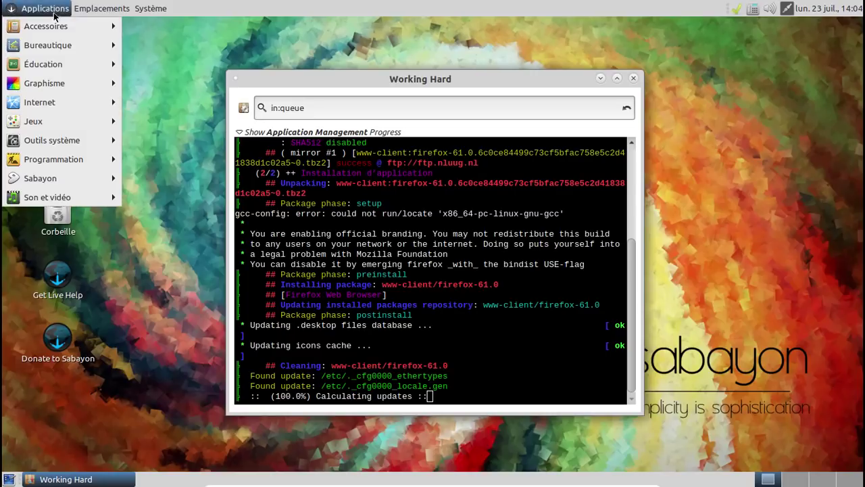
pyautogui.moveTo(65, 102)
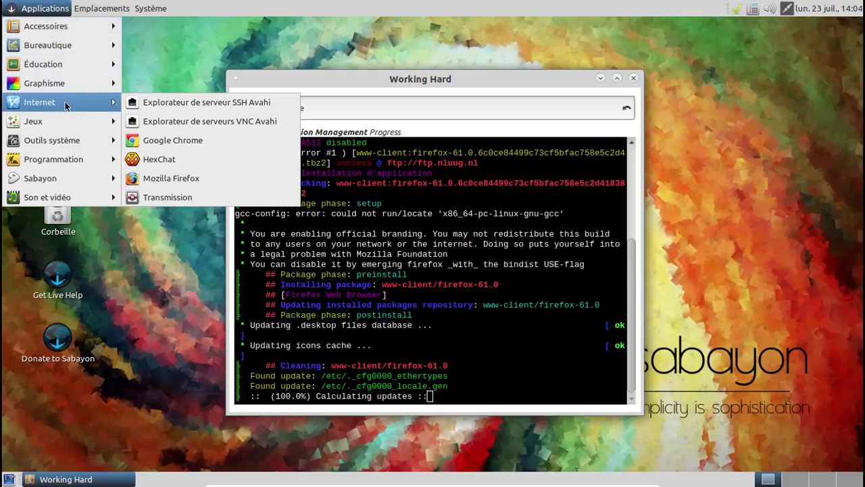
pyautogui.click(426, 106)
pyautogui.tripleClick(420, 105)
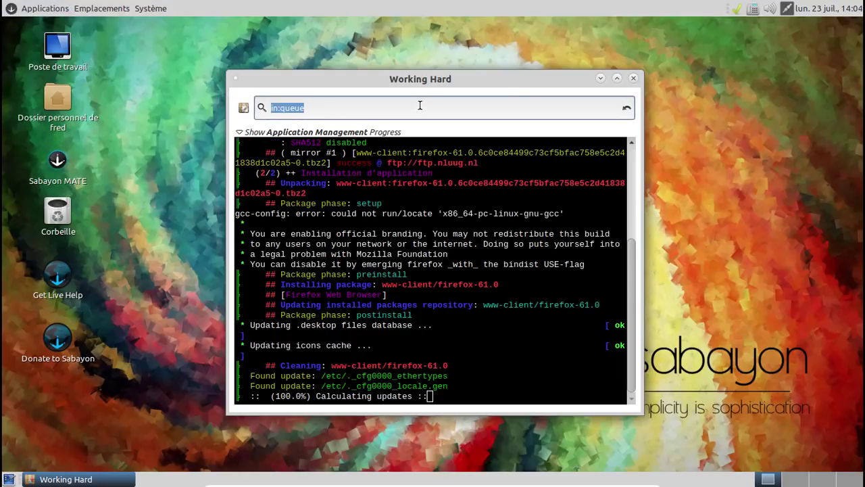
pyautogui.write('chrome')
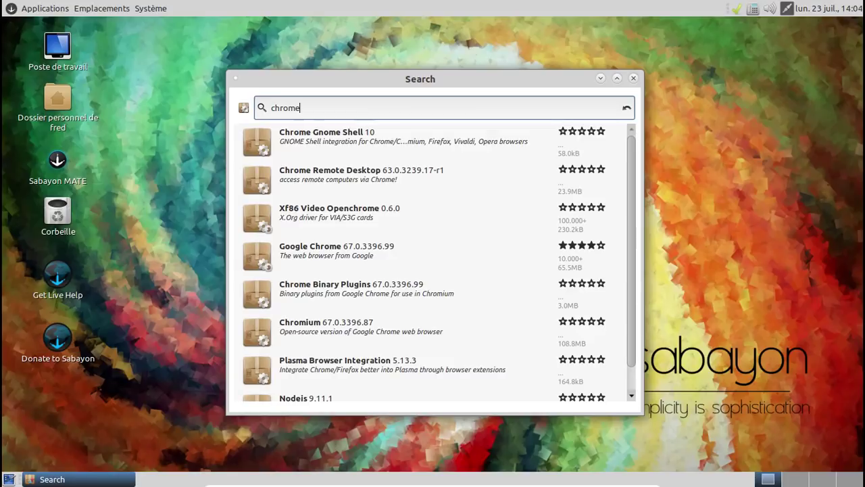
pyautogui.click(548, 258)
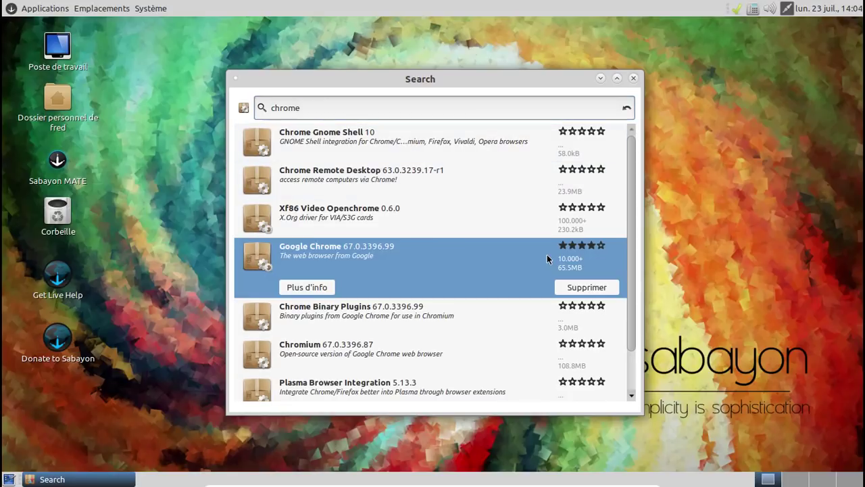
pyautogui.click(580, 288)
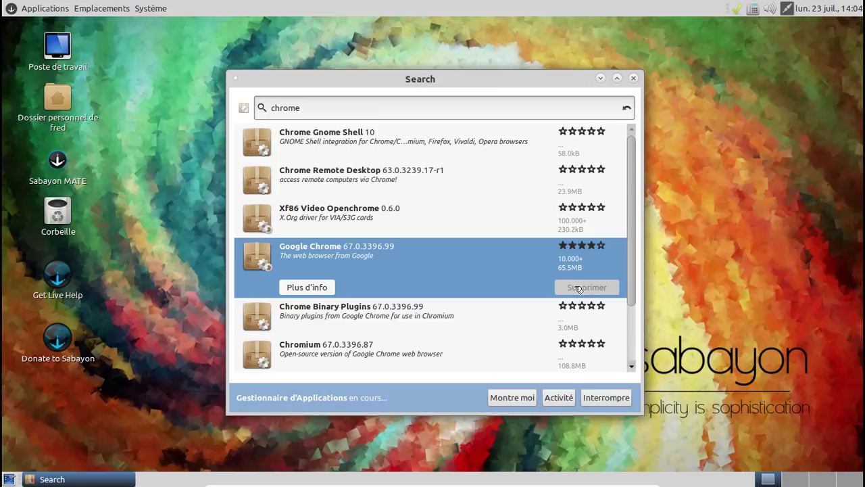
pyautogui.click(555, 398)
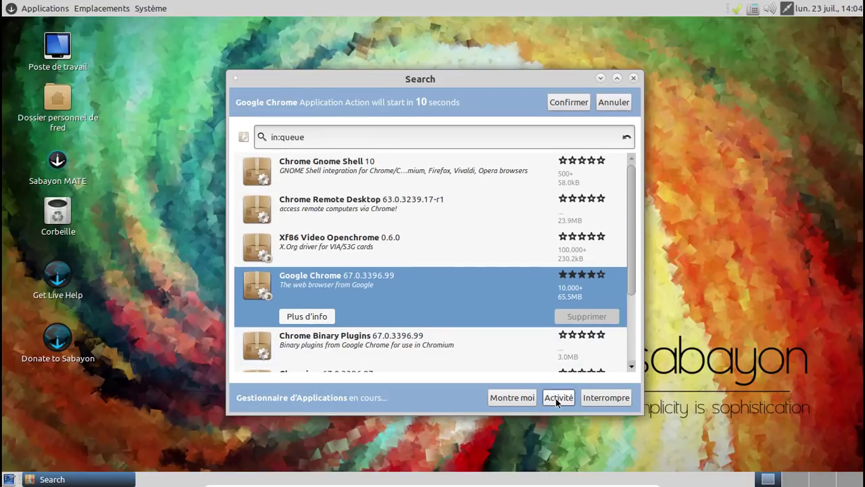
pyautogui.click(561, 98)
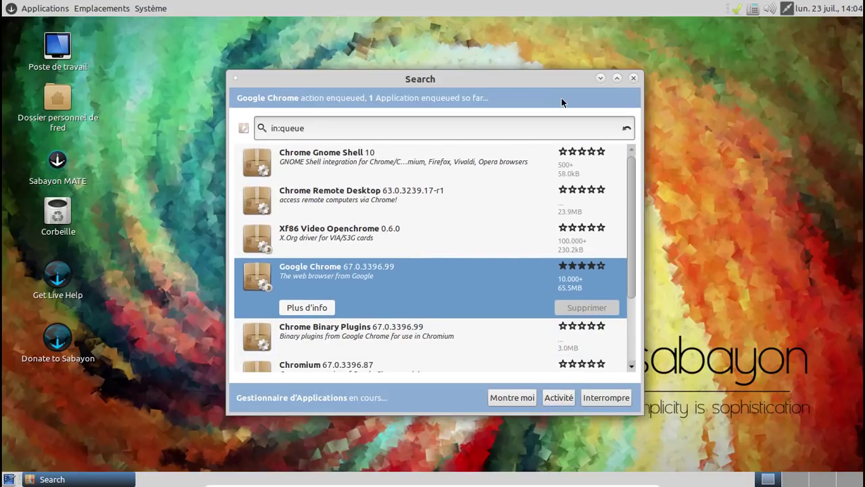
# - Show the activity for the Chrome removal, and clear the resulting library, success and configuration file notices
pyautogui.click(564, 399)
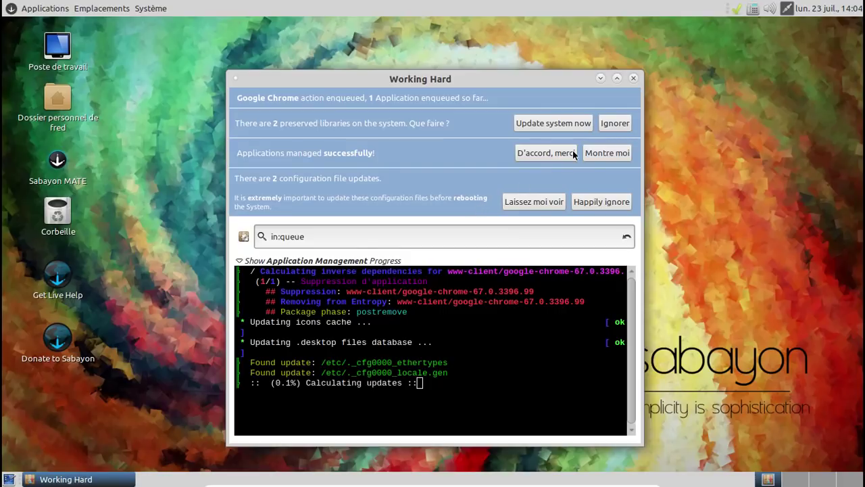
pyautogui.click(615, 121)
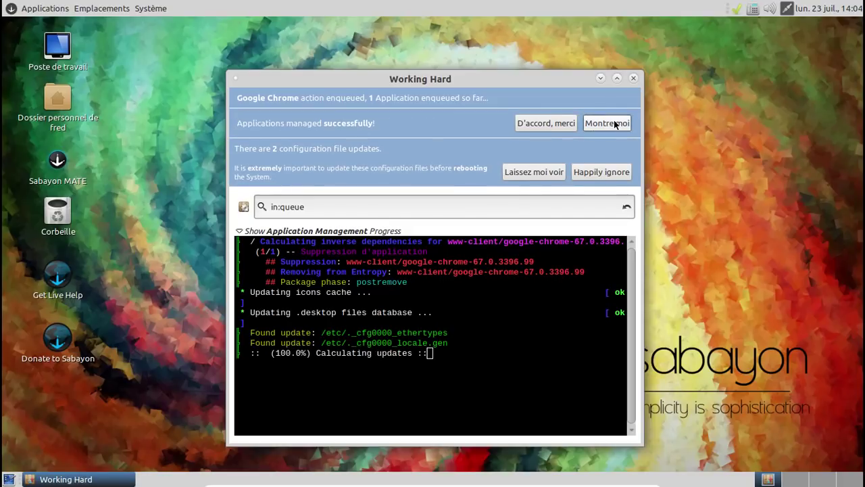
pyautogui.click(547, 125)
pyautogui.click(599, 140)
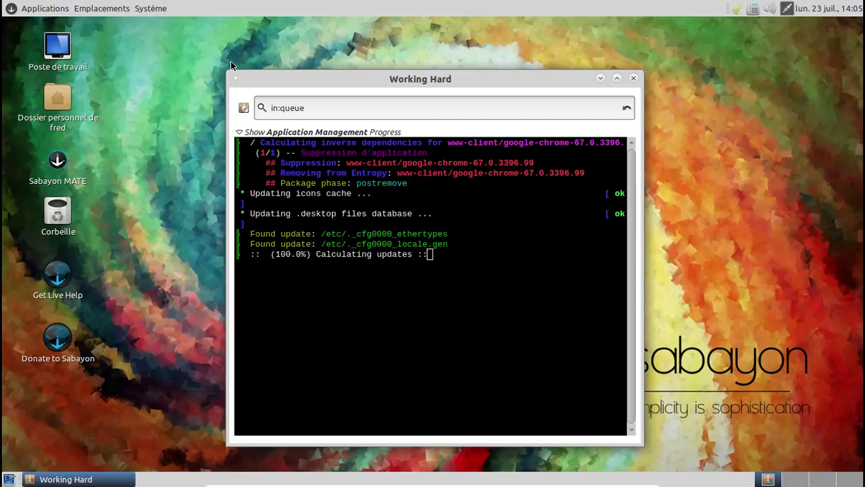
# - Launch Mozilla Firefox from the Internet applications, restore its window to a smaller size and close the welcome tab
pyautogui.click(54, 11)
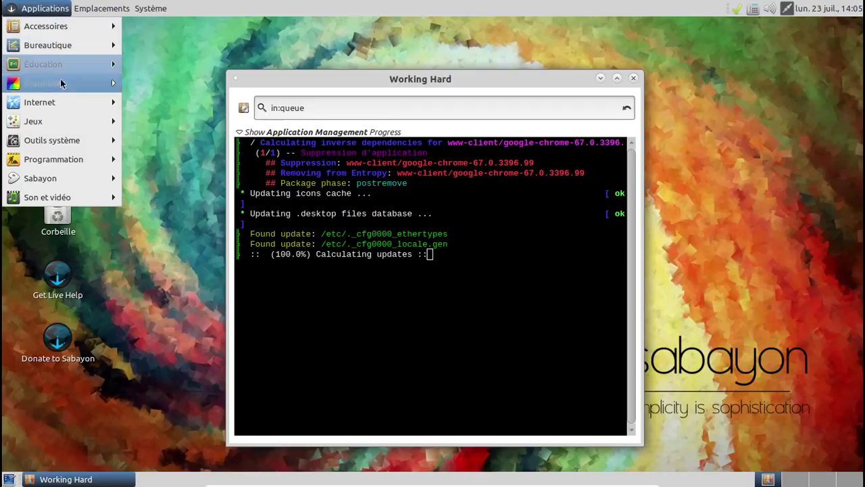
pyautogui.moveTo(61, 87)
pyautogui.moveTo(54, 103)
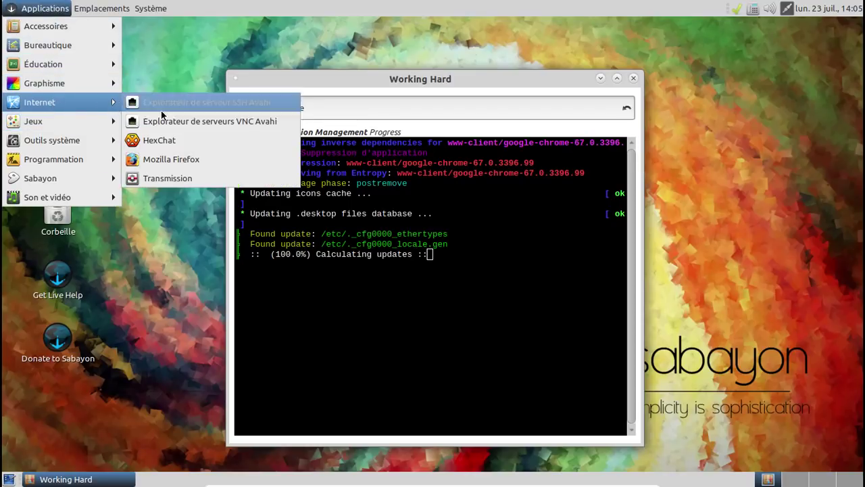
pyautogui.click(163, 160)
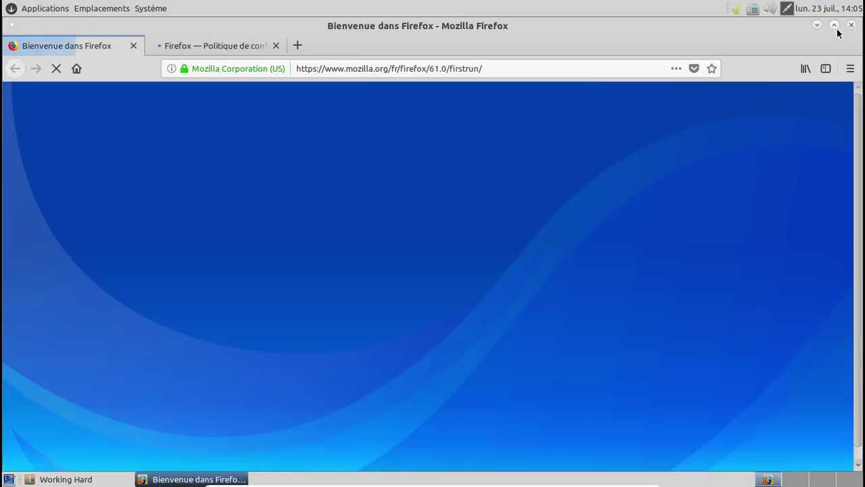
pyautogui.click(835, 25)
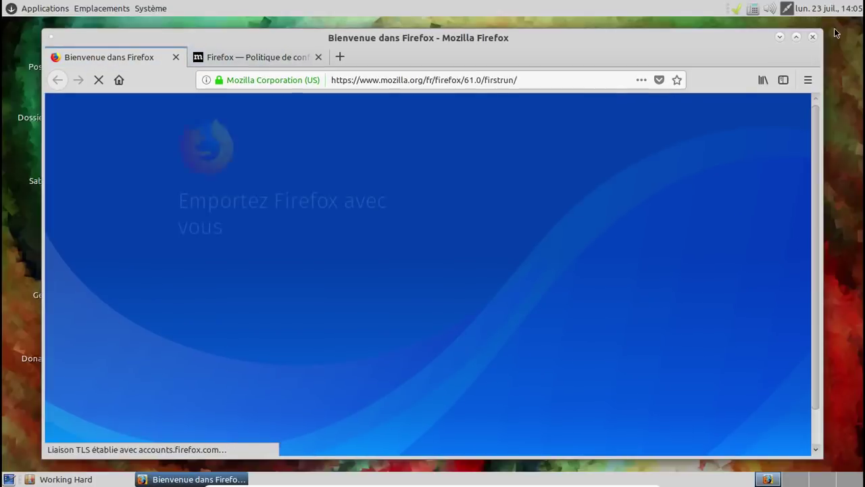
pyautogui.click(175, 59)
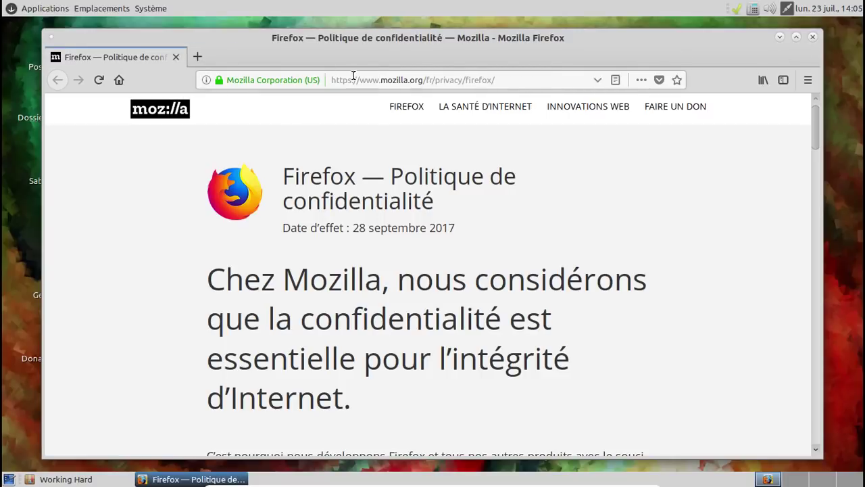
# - View the version information about Firefox, and close the browser
pyautogui.click(809, 81)
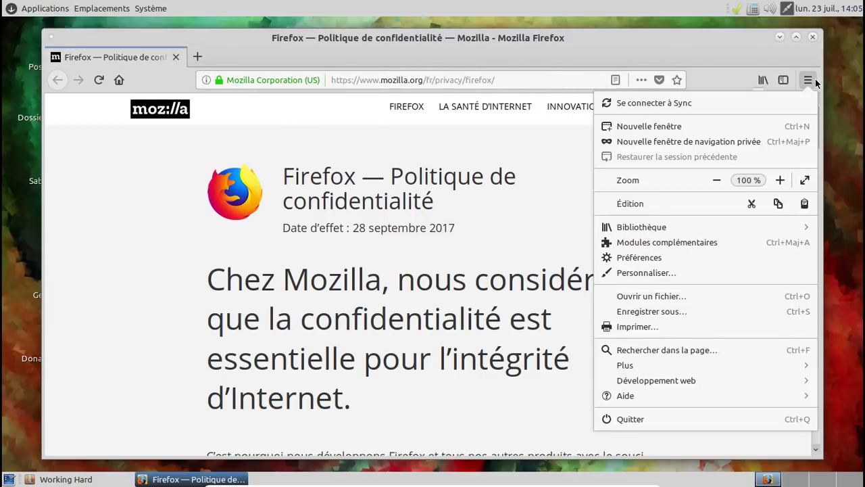
pyautogui.click(695, 397)
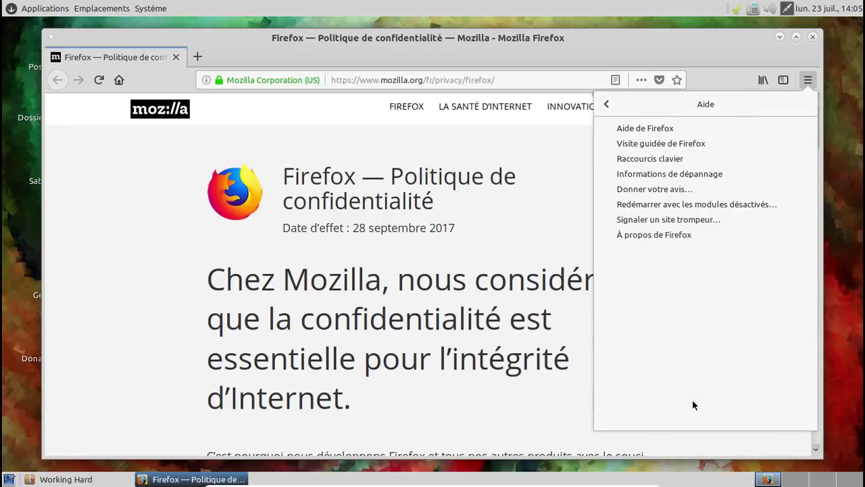
pyautogui.click(655, 235)
pyautogui.click(643, 135)
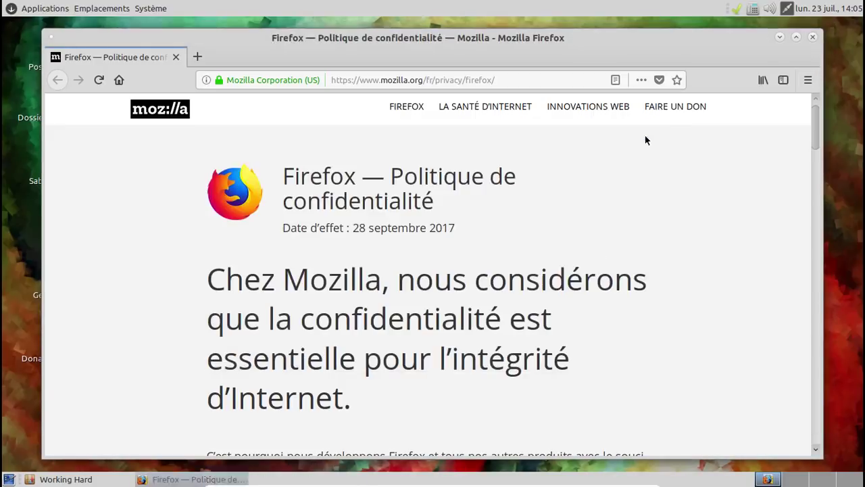
pyautogui.click(814, 38)
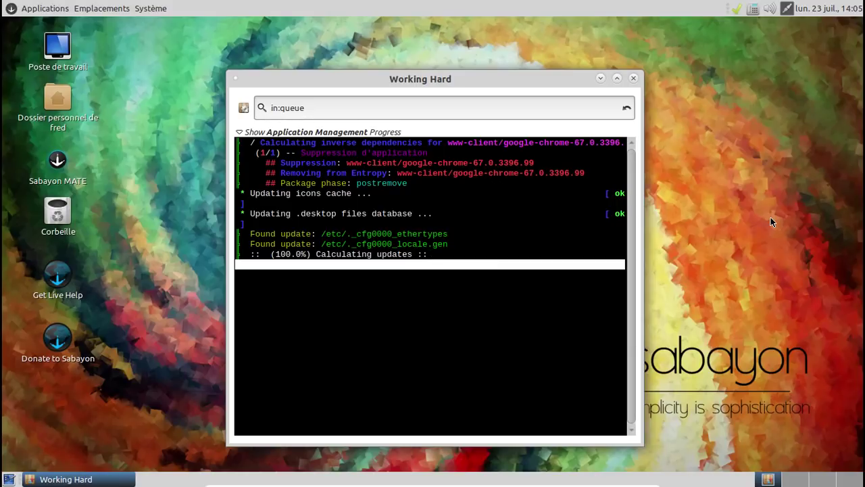
# - Collapse Rigo's management progress log, and search for "gimp" to install Gimp 2.10.2
pyautogui.click(241, 132)
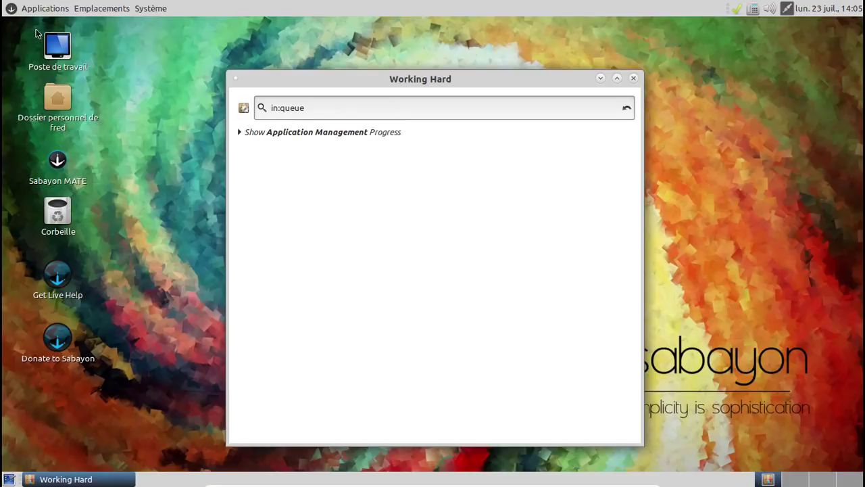
pyautogui.click(304, 110)
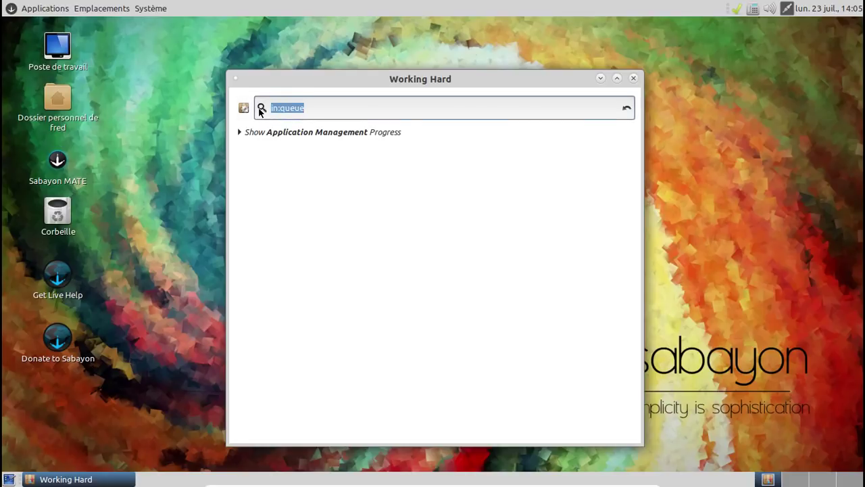
pyautogui.write('gimp')
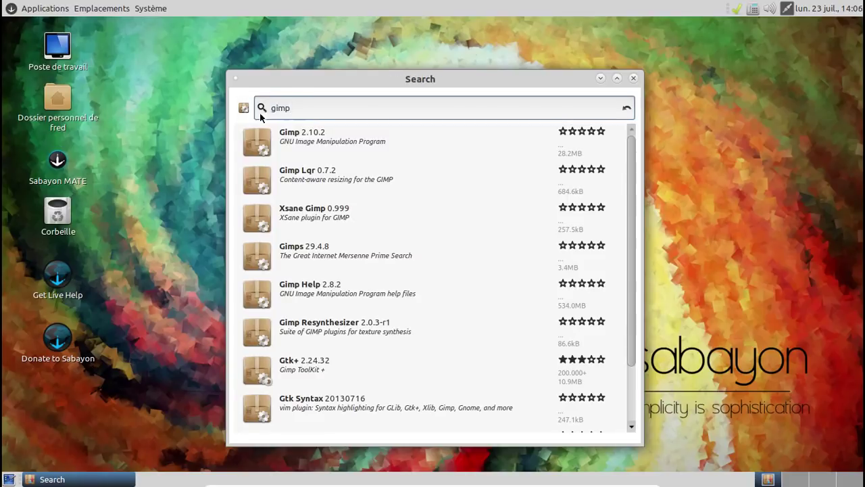
pyautogui.click(366, 142)
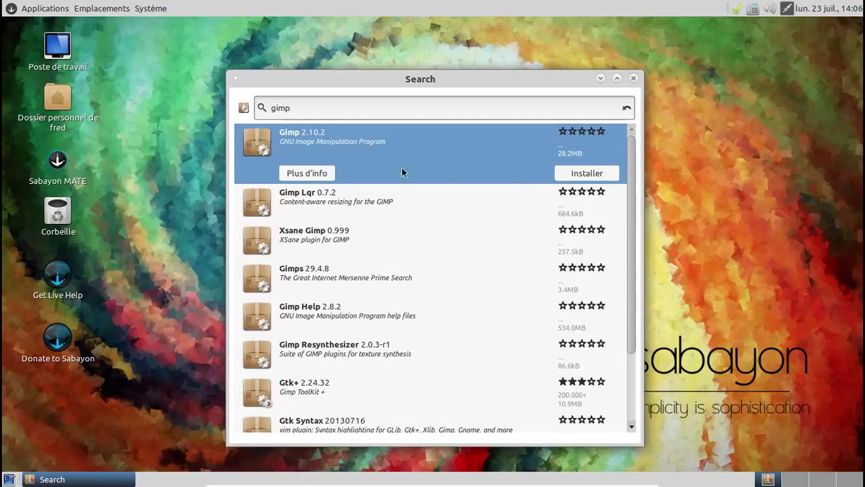
pyautogui.click(583, 175)
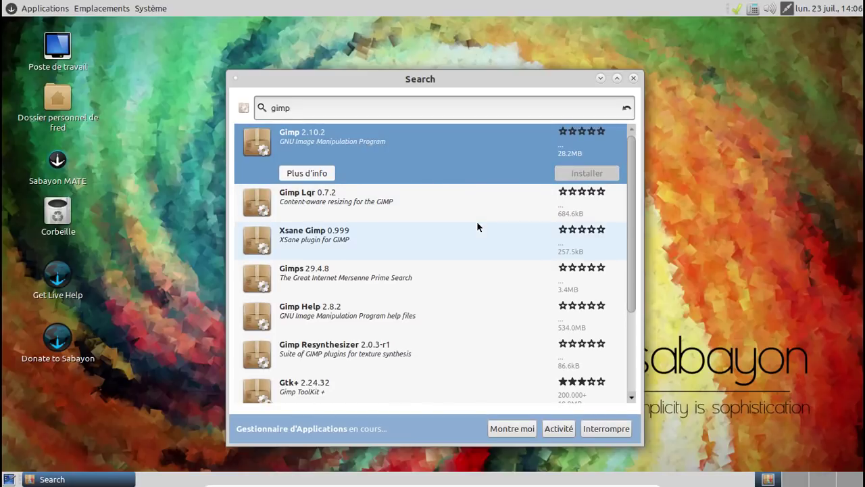
# - Show the progress of the Gimp installation, accept its required applications and always accept the CC0-1.0, JasPer2.0 and libmng licenses
pyautogui.scroll(-5, 477, 226)
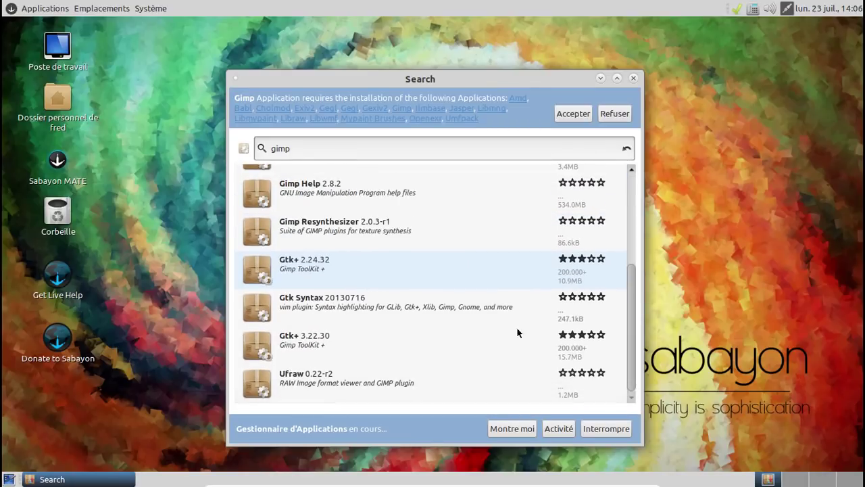
pyautogui.click(513, 430)
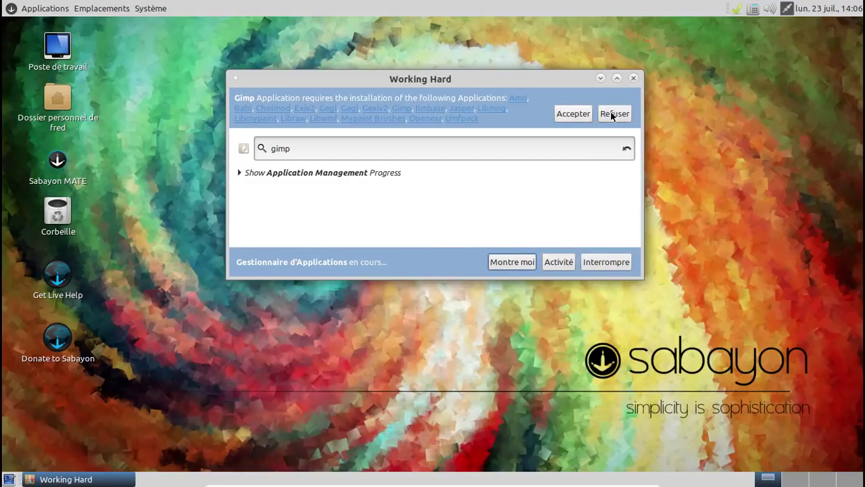
pyautogui.click(575, 115)
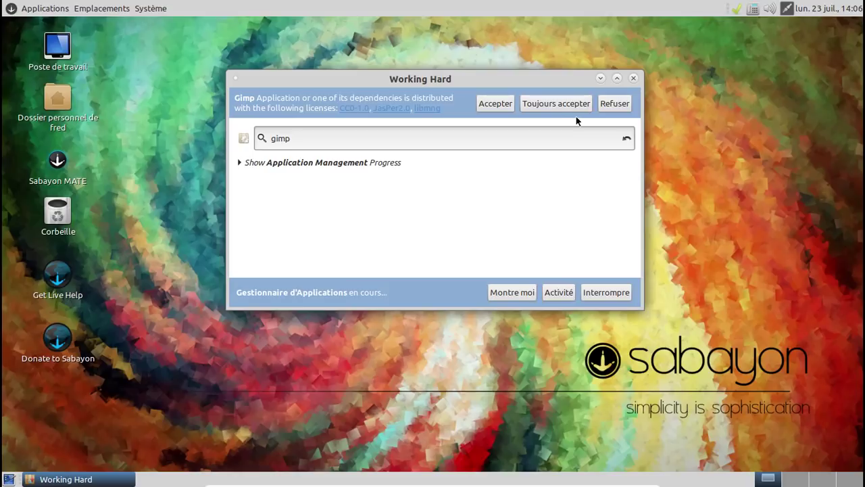
pyautogui.click(540, 105)
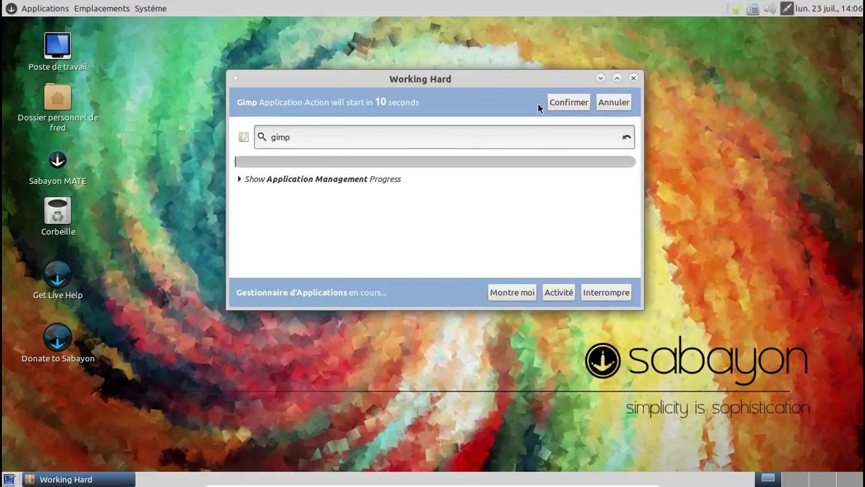
# - Confirm the Gimp application action, and launch LibreOffice Writer from the office applications while the installation runs
pyautogui.click(555, 103)
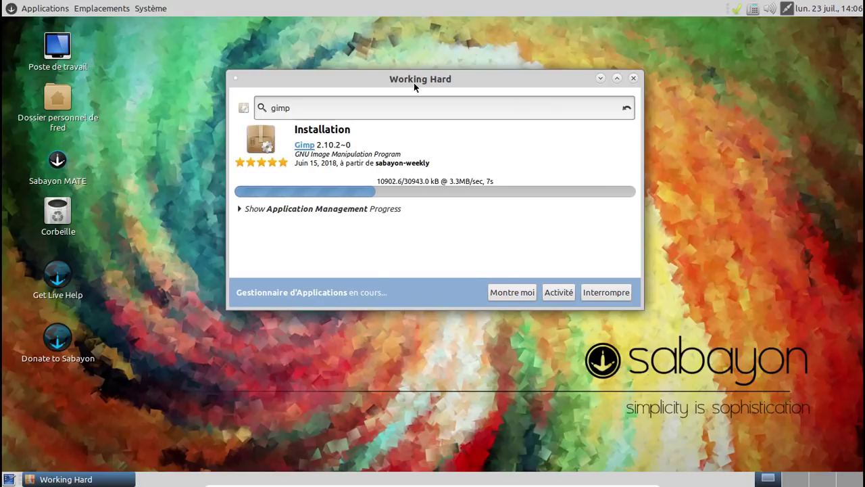
pyautogui.click(33, 5)
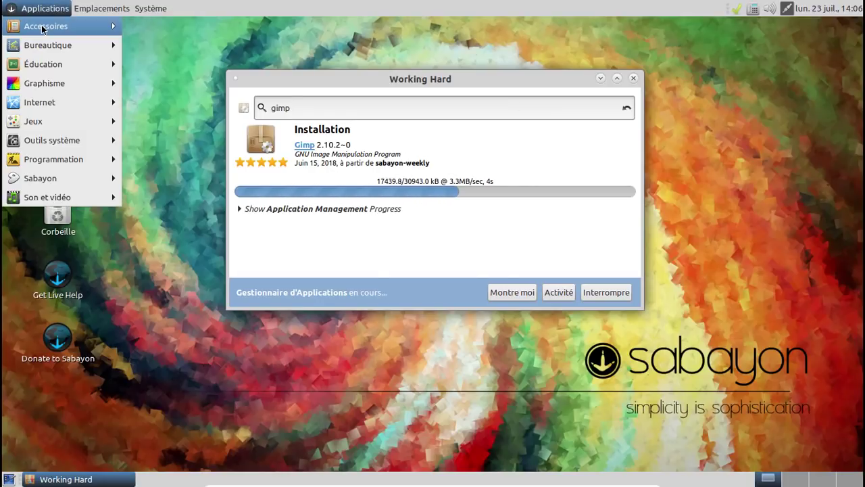
pyautogui.moveTo(42, 27)
pyautogui.moveTo(52, 84)
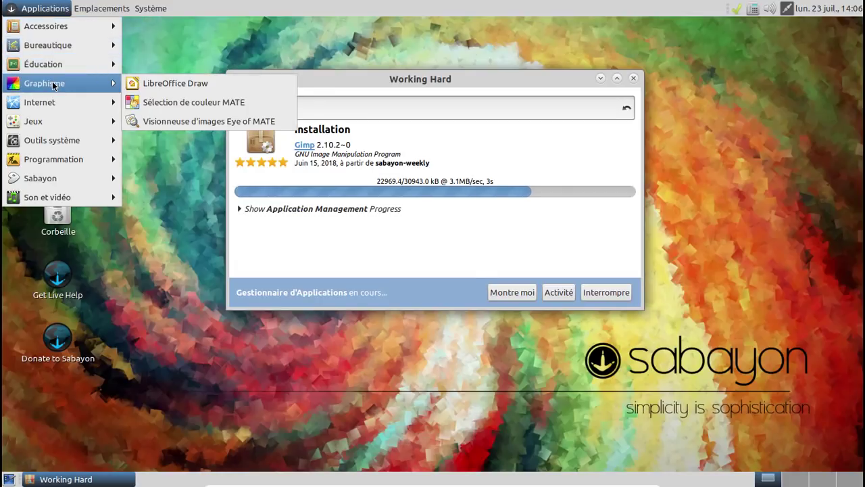
pyautogui.moveTo(51, 46)
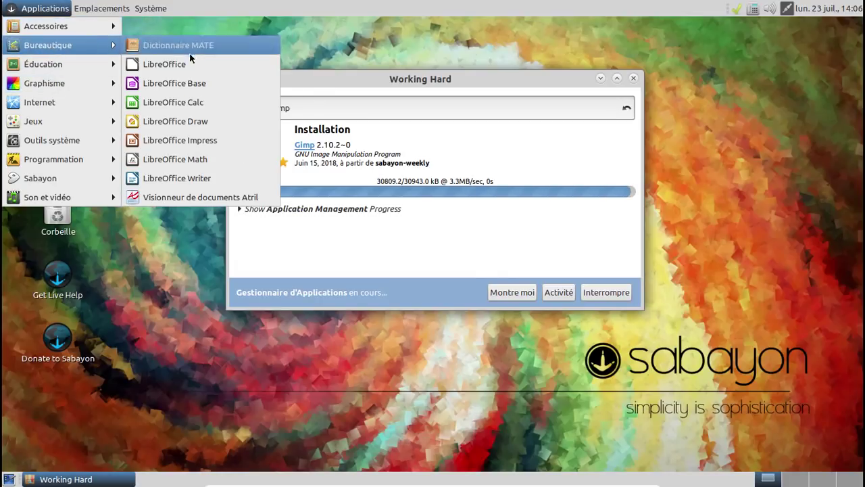
pyautogui.click(188, 177)
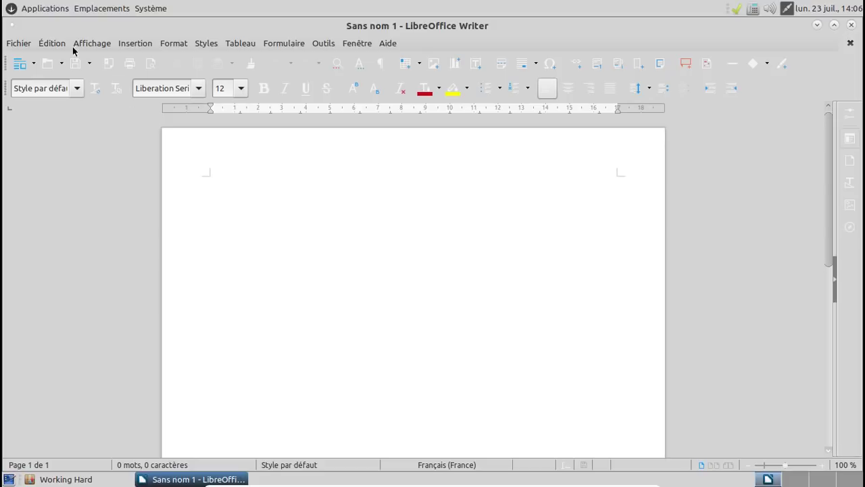
# - Customize the desktop theme's icons, trying Faenza-Ambiance and settling on Faenza-Dark, and close the appearance preferences
pyautogui.click(40, 10)
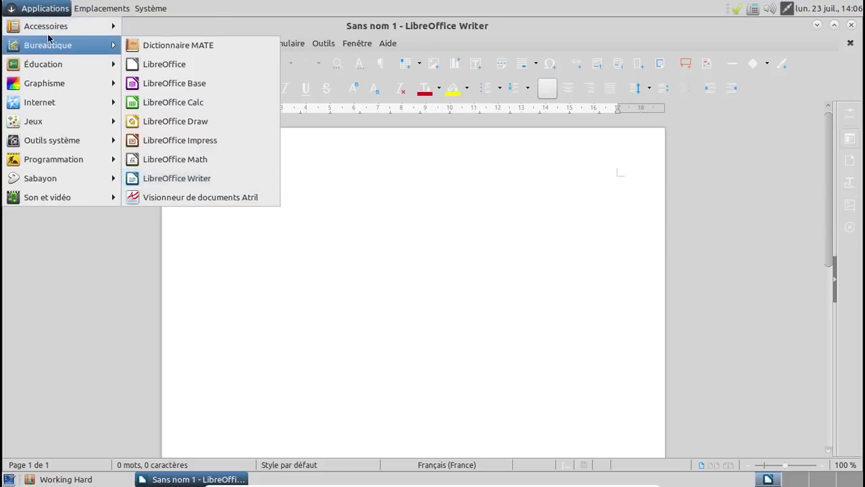
pyautogui.moveTo(132, 11)
pyautogui.moveTo(203, 25)
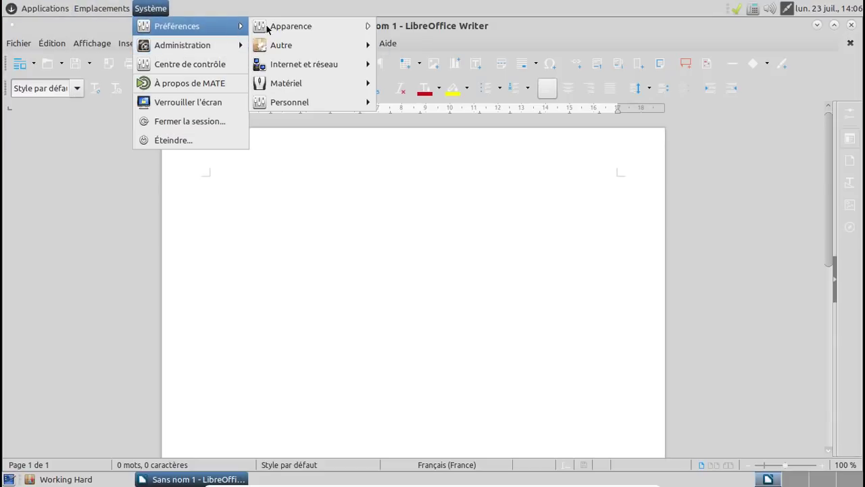
pyautogui.moveTo(365, 27)
pyautogui.click(392, 26)
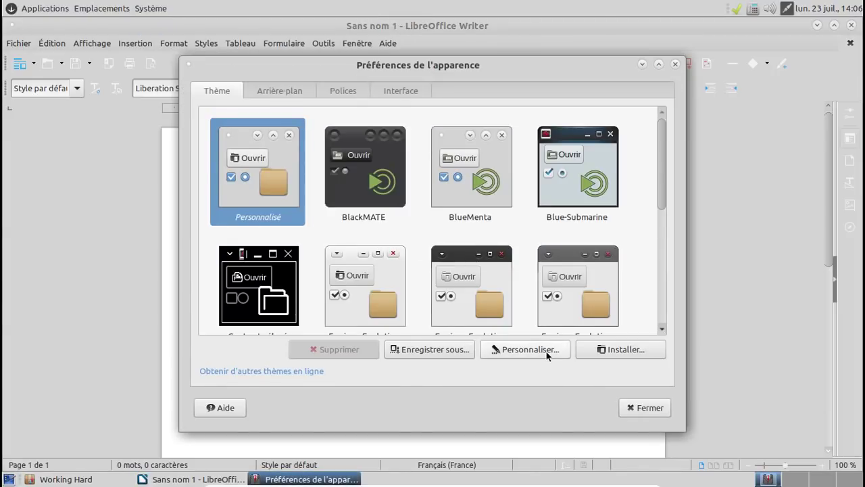
pyautogui.click(546, 352)
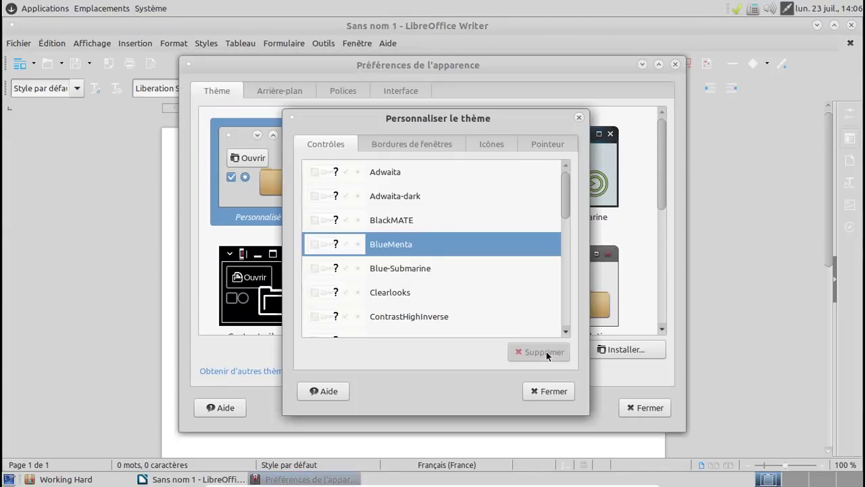
pyautogui.click(482, 139)
pyautogui.click(395, 277)
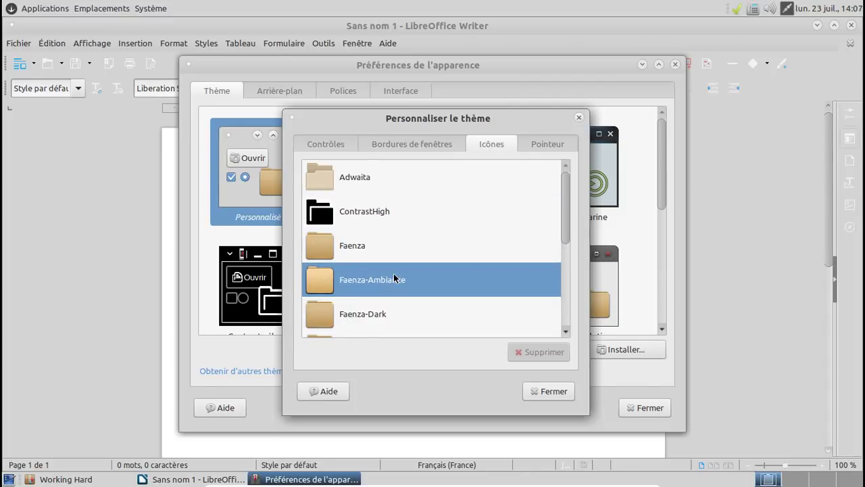
pyautogui.click(387, 315)
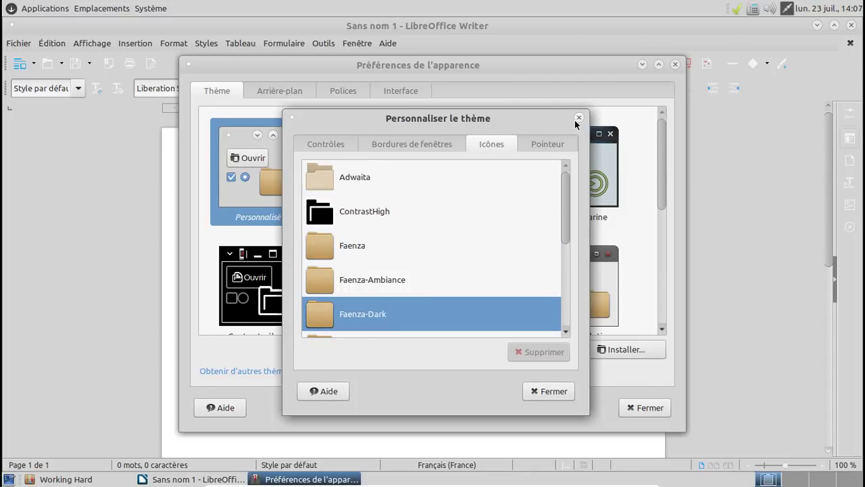
pyautogui.click(579, 117)
pyautogui.click(674, 65)
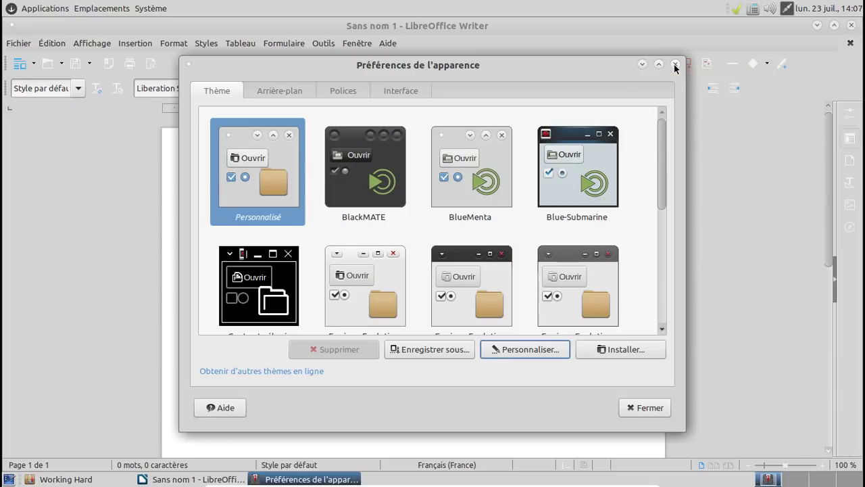
# - Set the LibreOffice icon style to Elementary in the display options and apply it
pyautogui.click(327, 44)
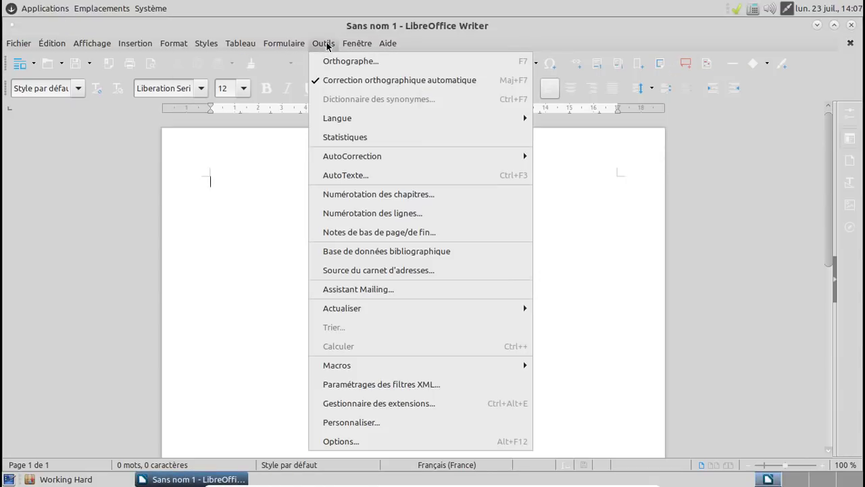
pyautogui.click(355, 440)
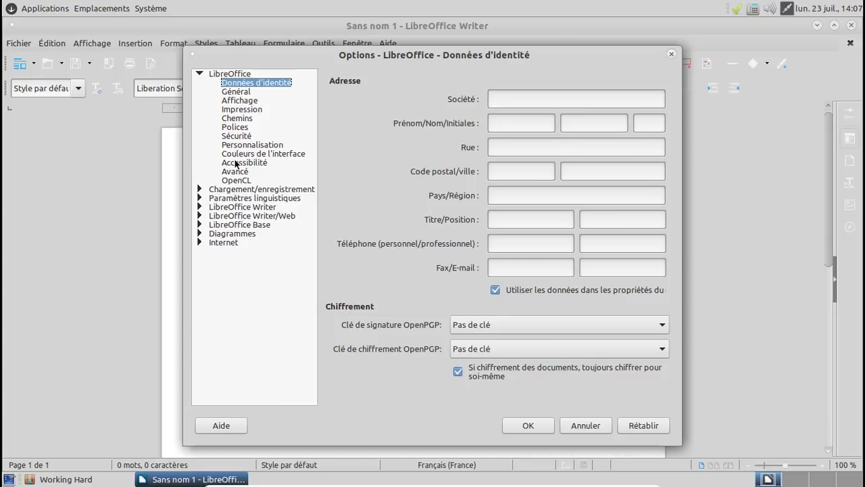
pyautogui.click(240, 102)
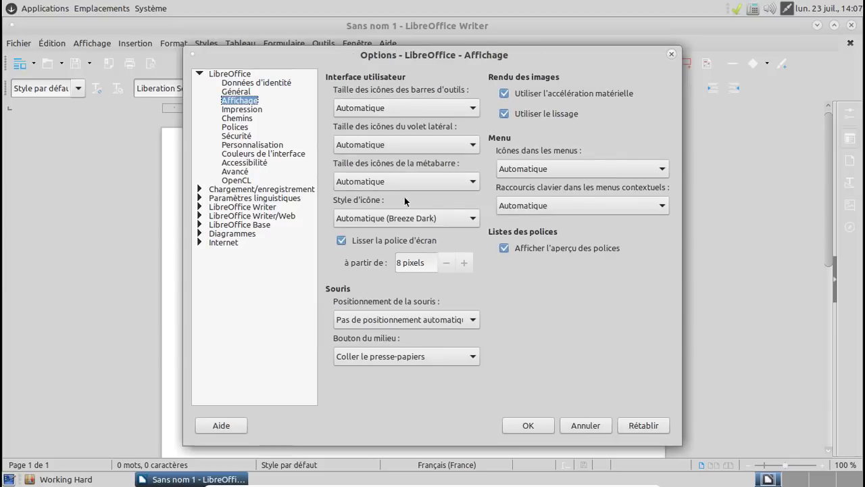
pyautogui.click(409, 218)
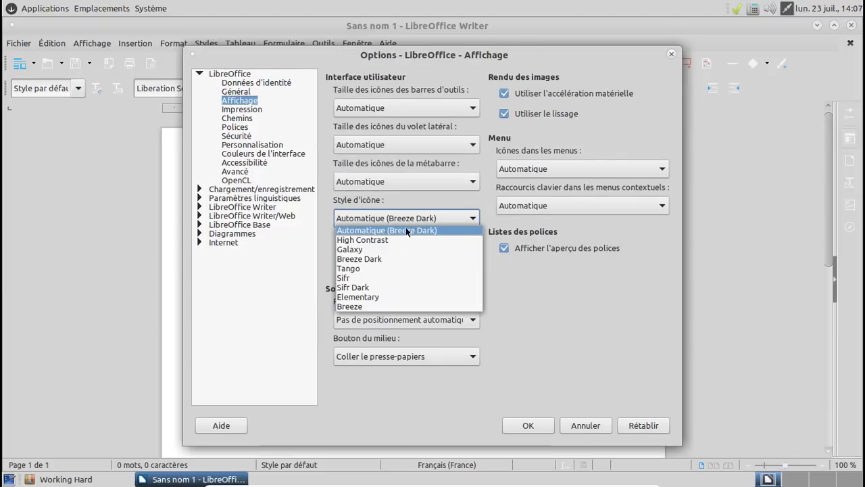
pyautogui.click(376, 296)
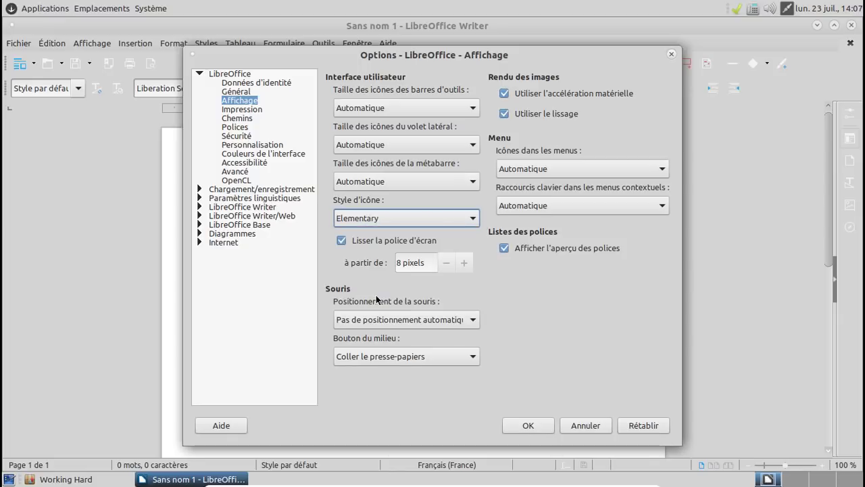
pyautogui.click(528, 425)
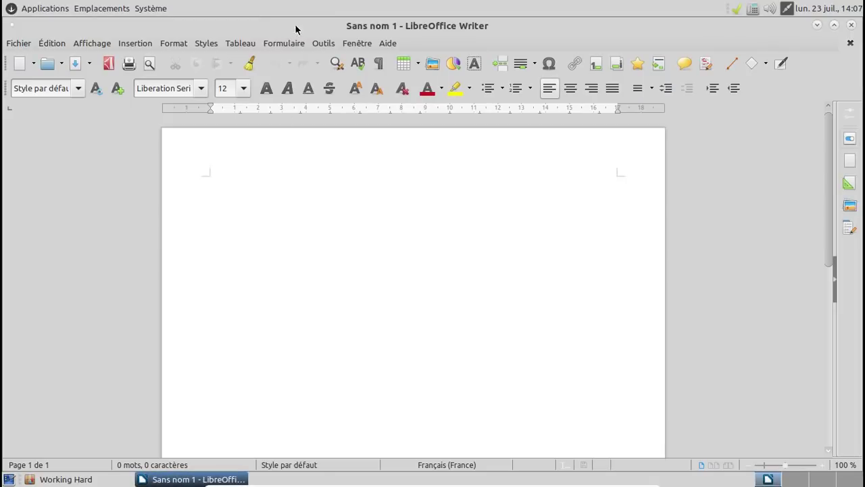
# - Change the LibreOffice icon style to Galaxy, apply it, and close Writer
pyautogui.click(327, 46)
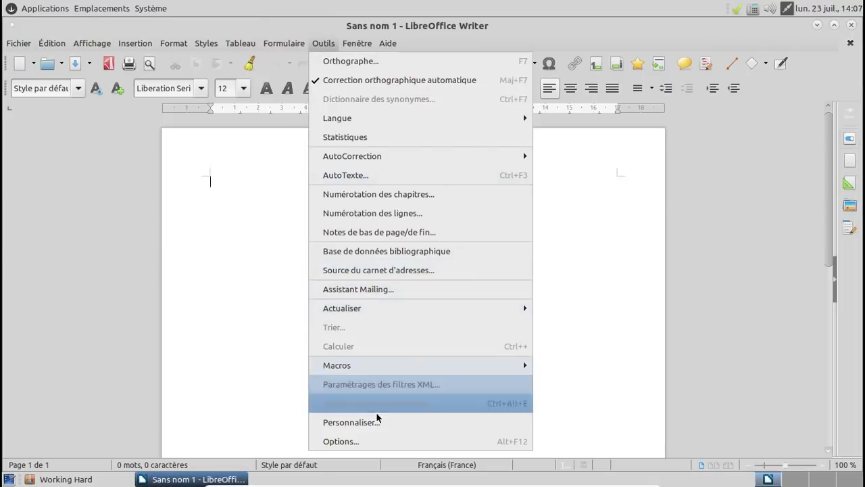
pyautogui.click(367, 439)
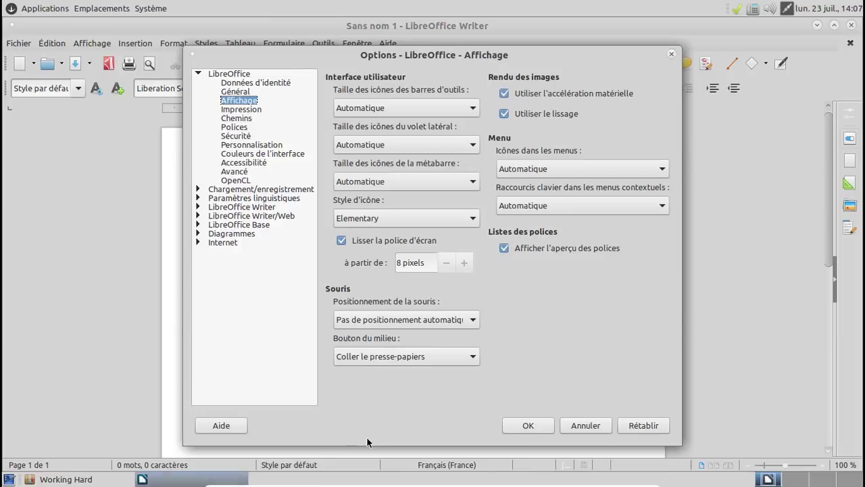
pyautogui.click(394, 217)
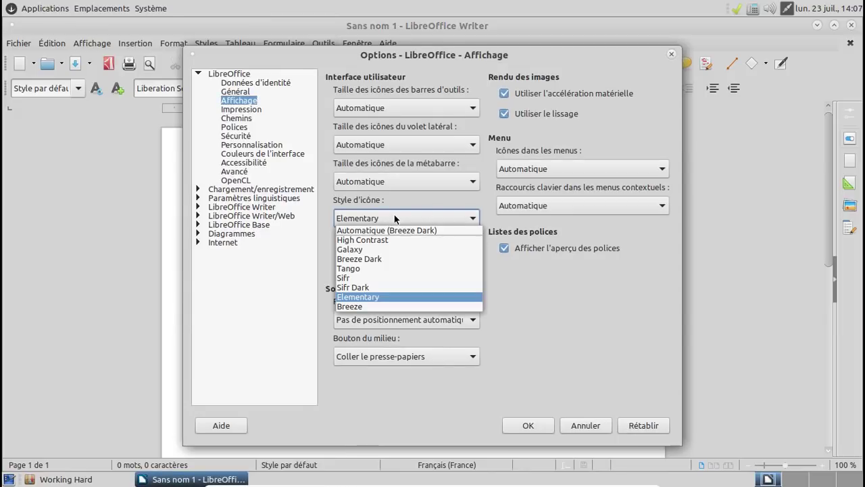
pyautogui.click(362, 247)
pyautogui.click(544, 424)
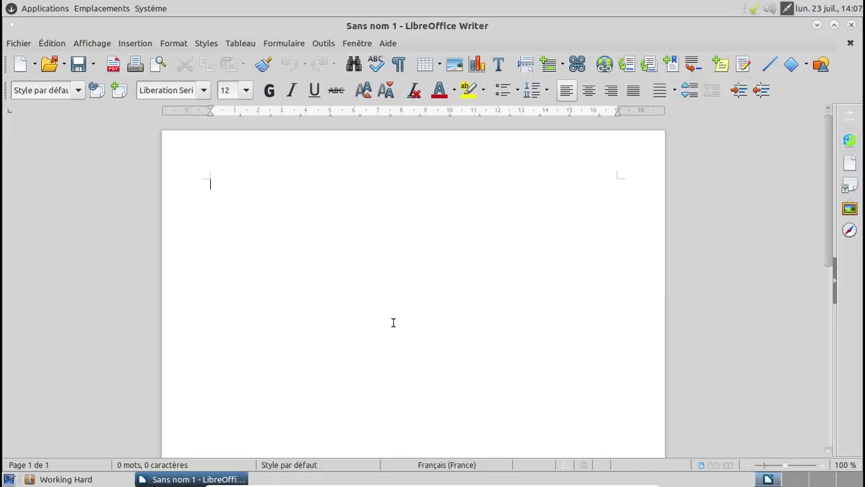
pyautogui.click(851, 25)
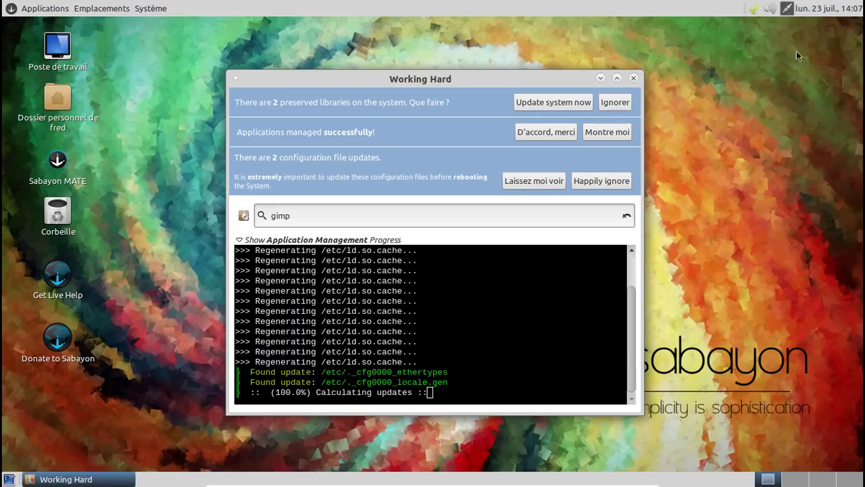
# - Ignore Rigo's configuration file and preserved library notices, acknowledge the finished application management, and close Rigo
pyautogui.click(607, 181)
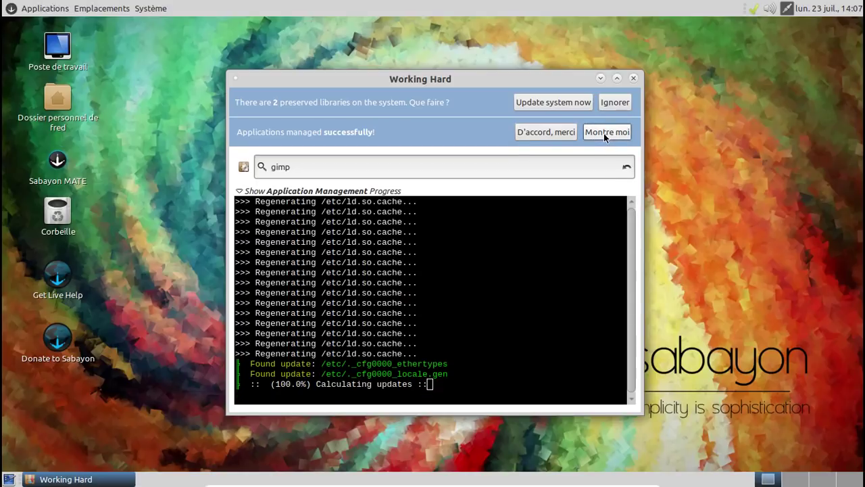
pyautogui.click(614, 102)
pyautogui.click(558, 103)
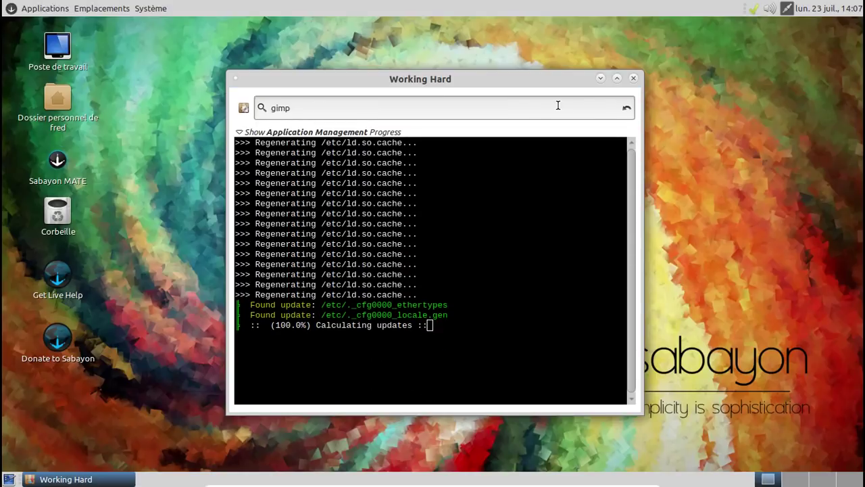
pyautogui.click(633, 79)
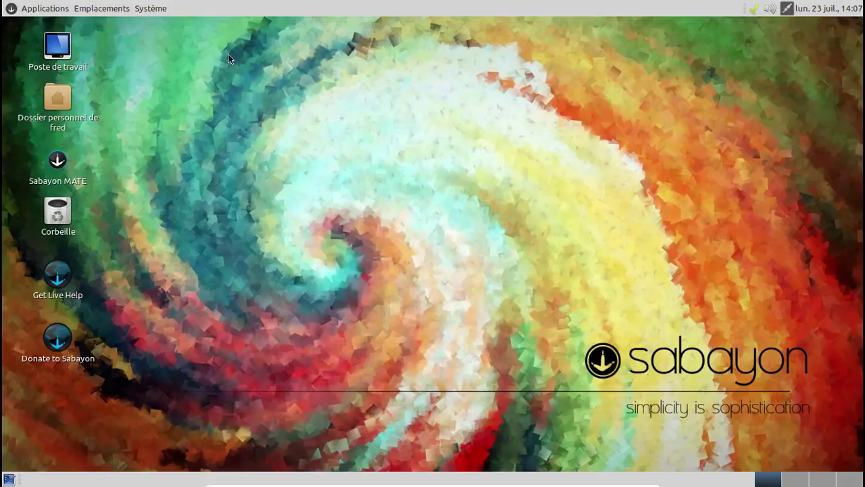
# - Browse the application categories, launch the GIMP image editor from the graphics applications, and close it
pyautogui.click(71, 9)
pyautogui.moveTo(75, 104)
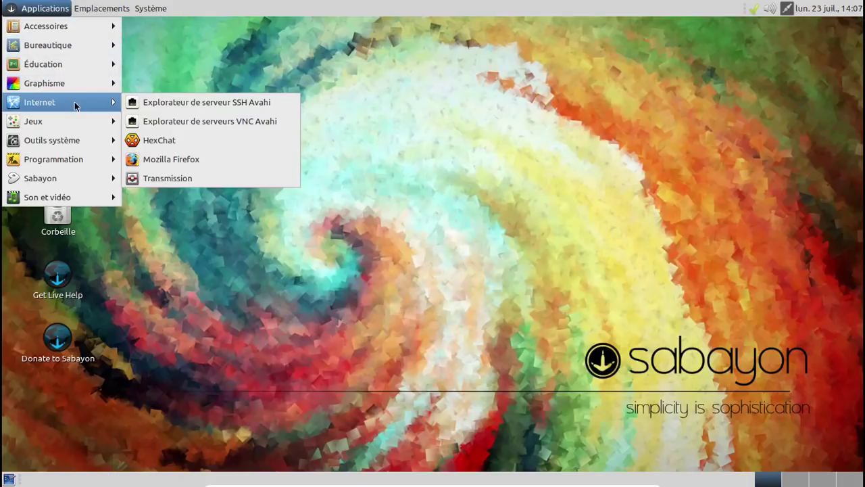
pyautogui.moveTo(75, 121)
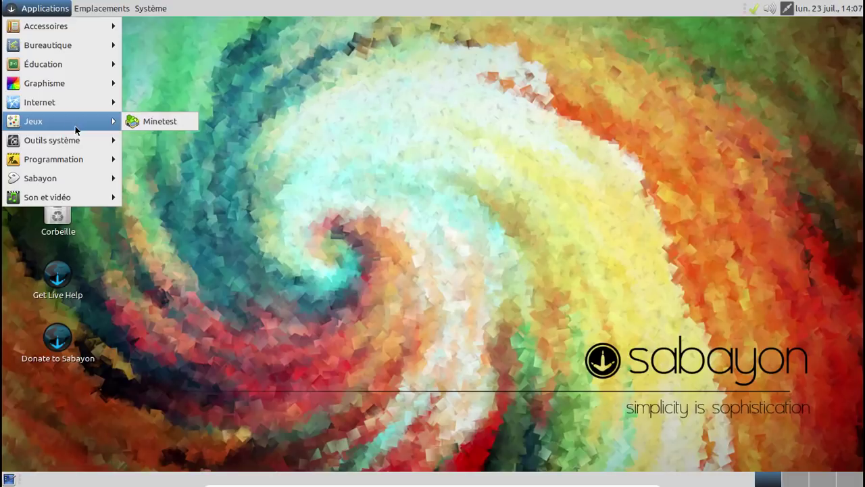
pyautogui.moveTo(78, 140)
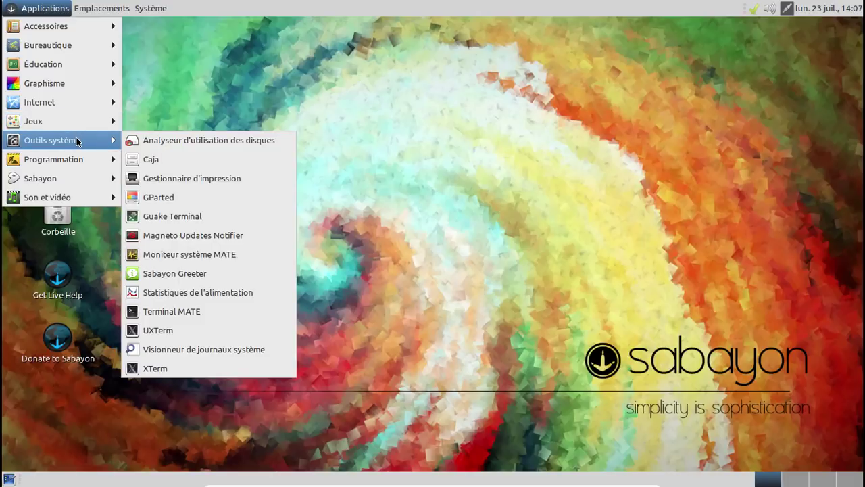
pyautogui.moveTo(70, 173)
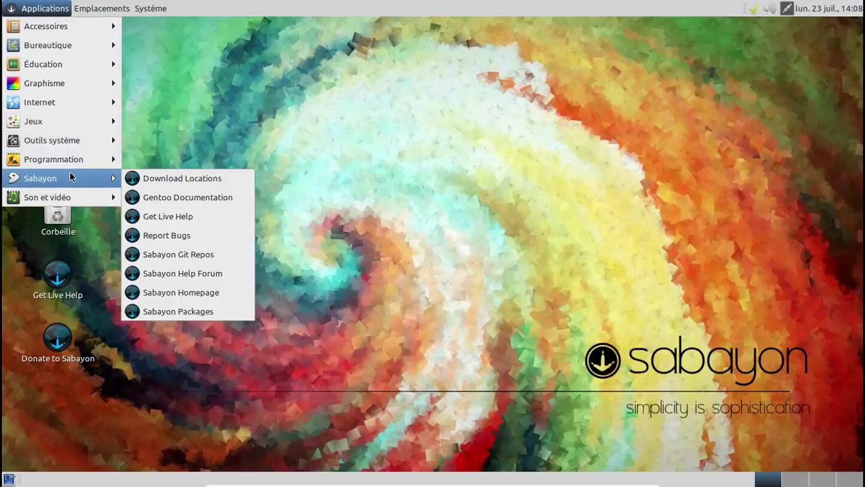
pyautogui.moveTo(70, 88)
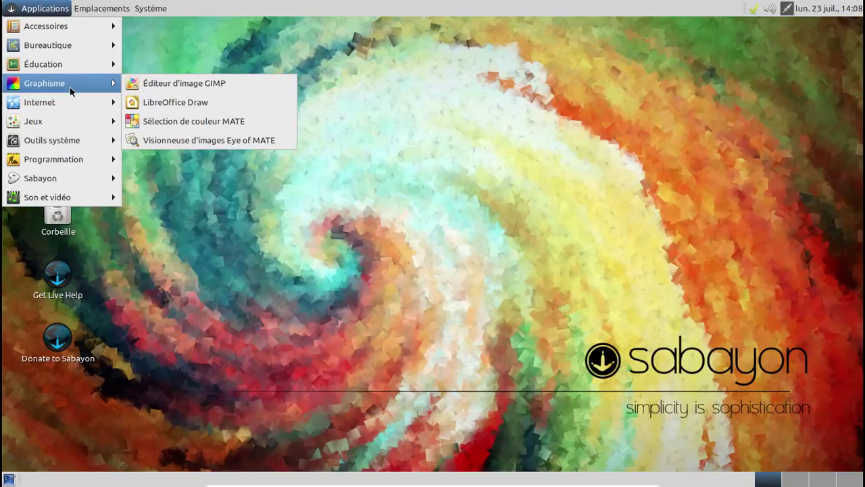
pyautogui.click(175, 82)
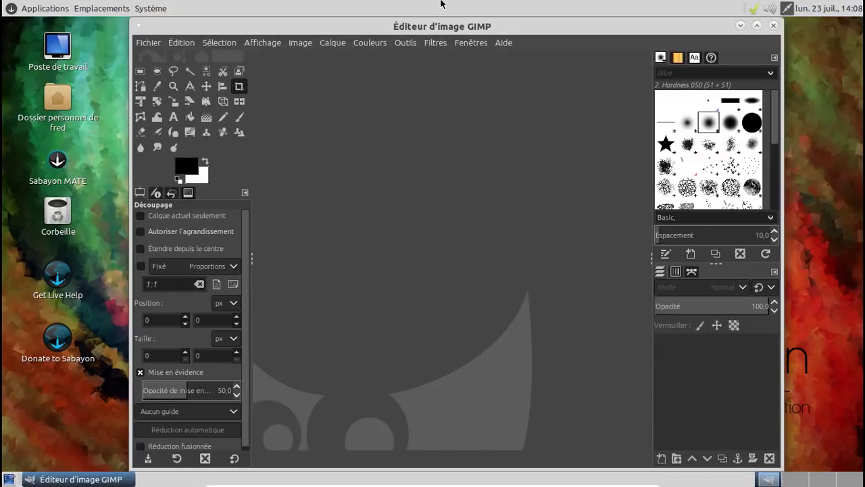
pyautogui.click(774, 25)
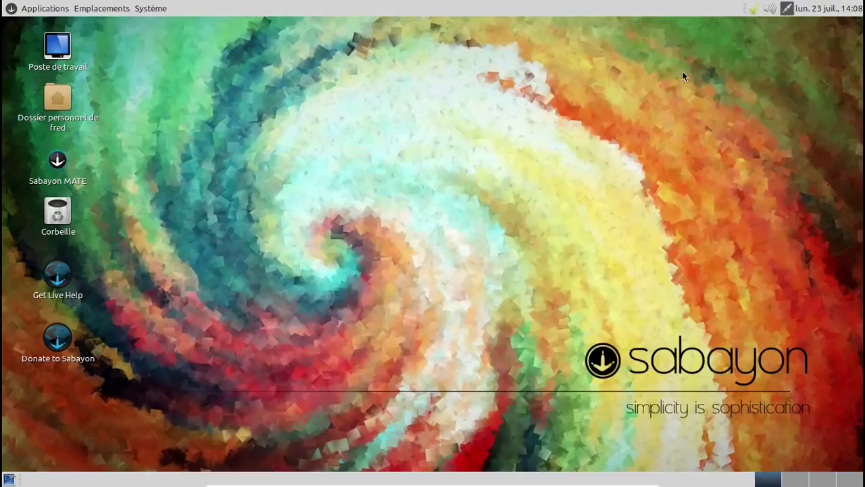
# - Open the desktop appearance preferences and apply the Blue-Submarine theme
pyautogui.click(150, 12)
pyautogui.moveTo(177, 26)
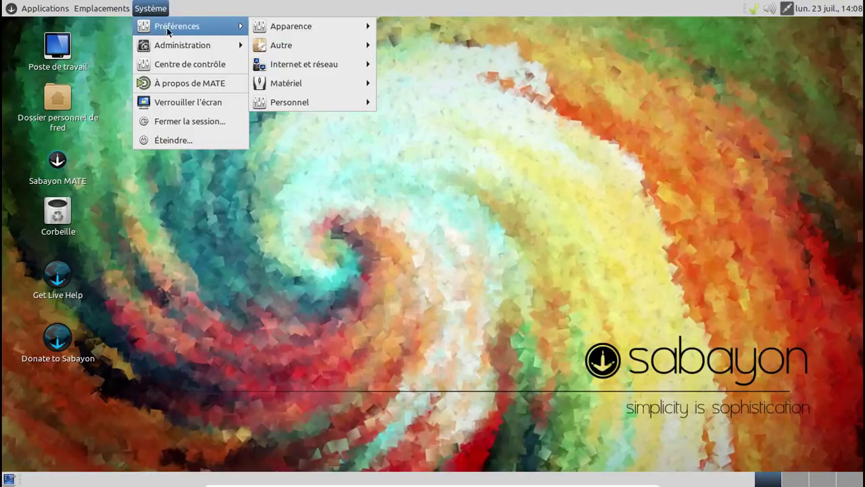
pyautogui.moveTo(324, 28)
pyautogui.click(424, 29)
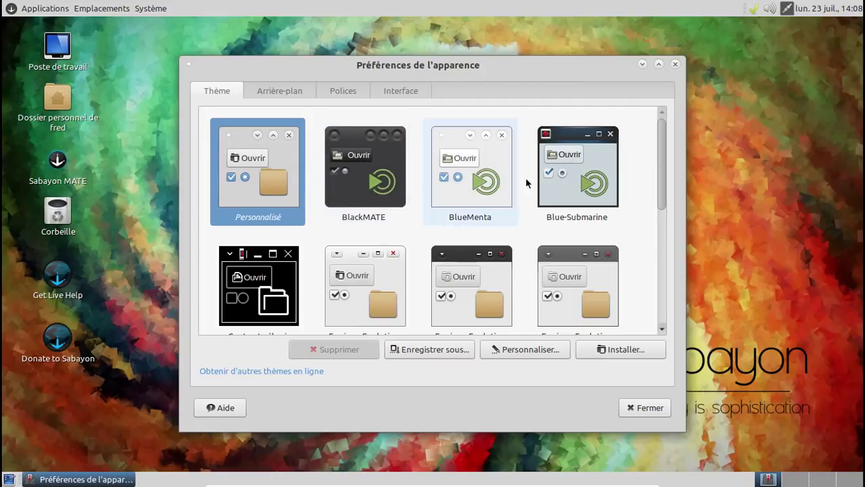
pyautogui.click(562, 182)
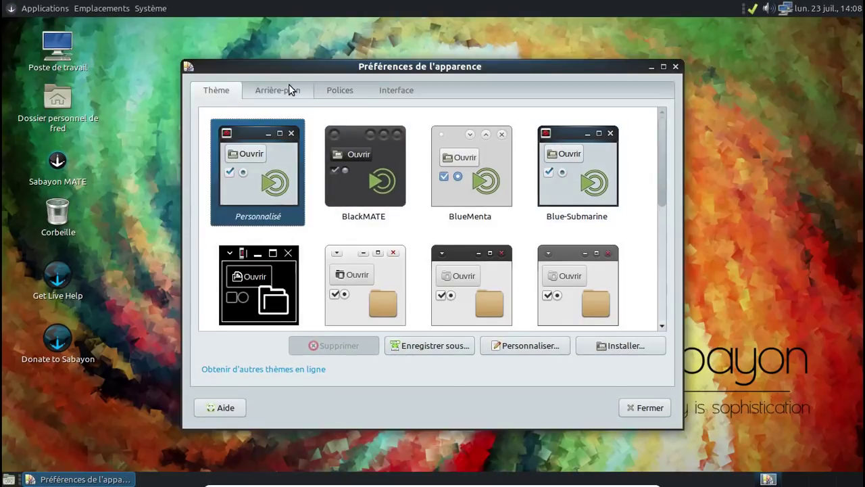
# - Look through the interface and font settings, set the galaxy slideshow as the desktop background, and close the appearance preferences
pyautogui.click(388, 93)
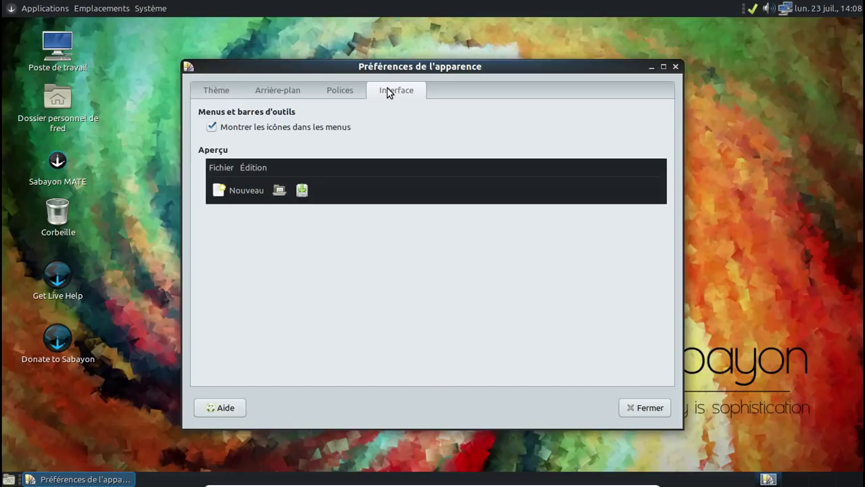
pyautogui.click(346, 94)
pyautogui.click(287, 92)
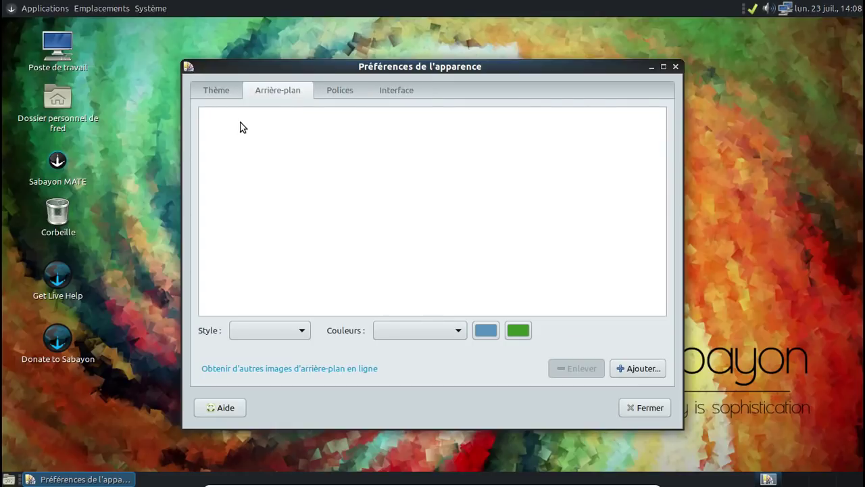
pyautogui.click(232, 96)
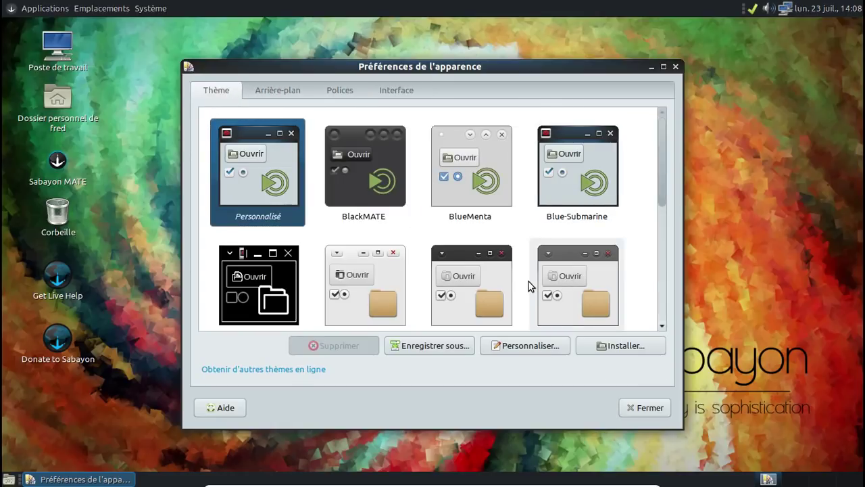
pyautogui.click(275, 96)
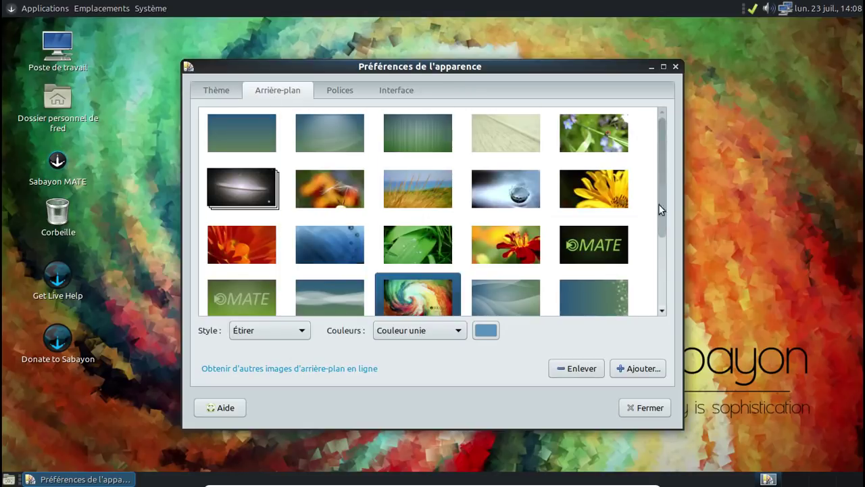
pyautogui.moveTo(659, 205); pyautogui.dragTo(661, 185)
pyautogui.click(238, 181)
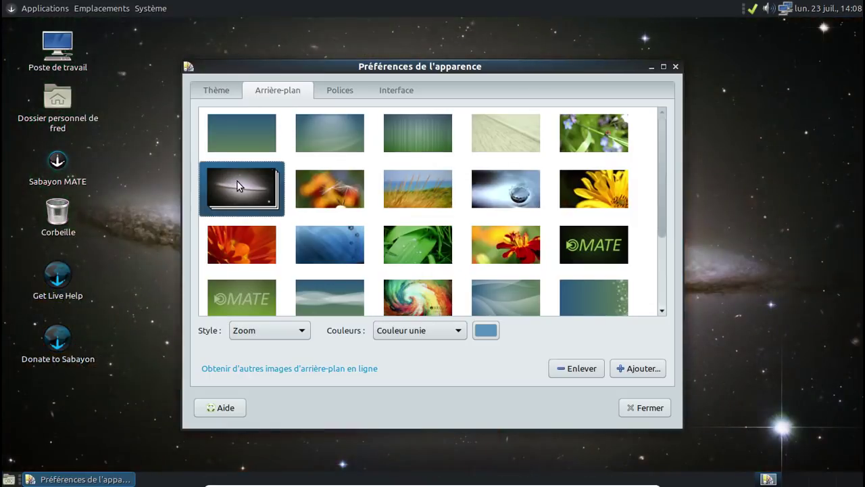
pyautogui.click(639, 408)
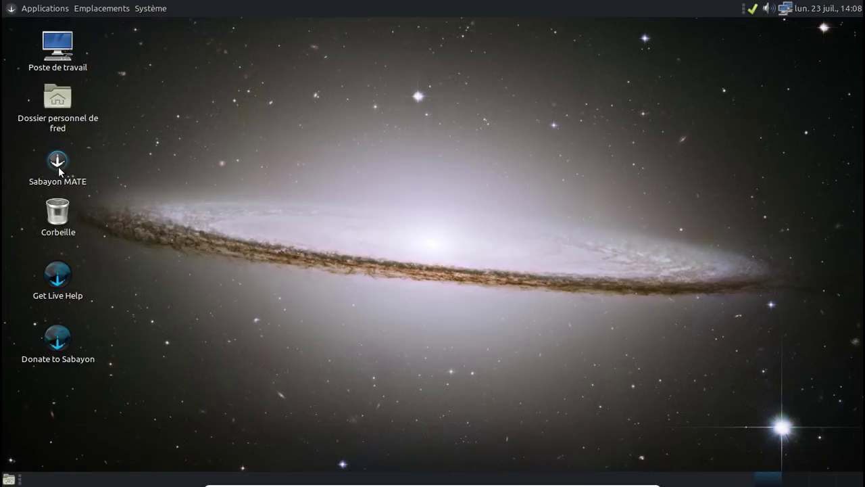
# - Look through the application categories and launch the Caja file manager from the system tools
pyautogui.click(32, 10)
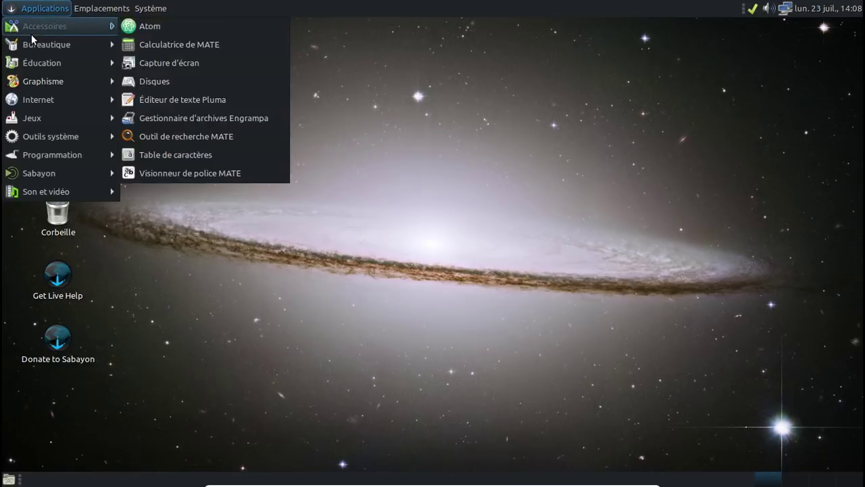
pyautogui.moveTo(31, 82)
pyautogui.moveTo(32, 100)
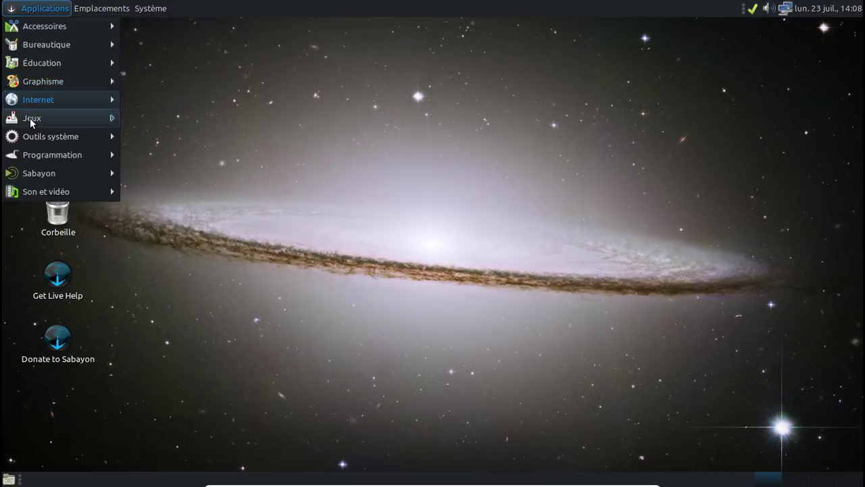
pyautogui.moveTo(29, 139)
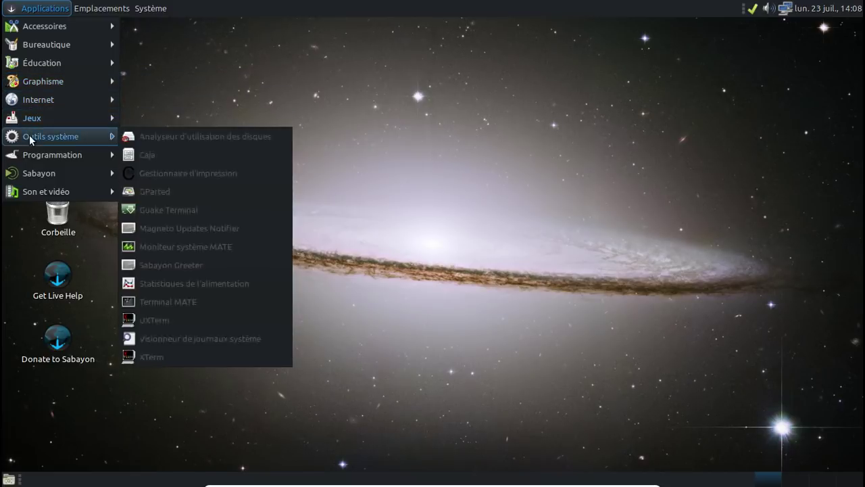
pyautogui.click(158, 154)
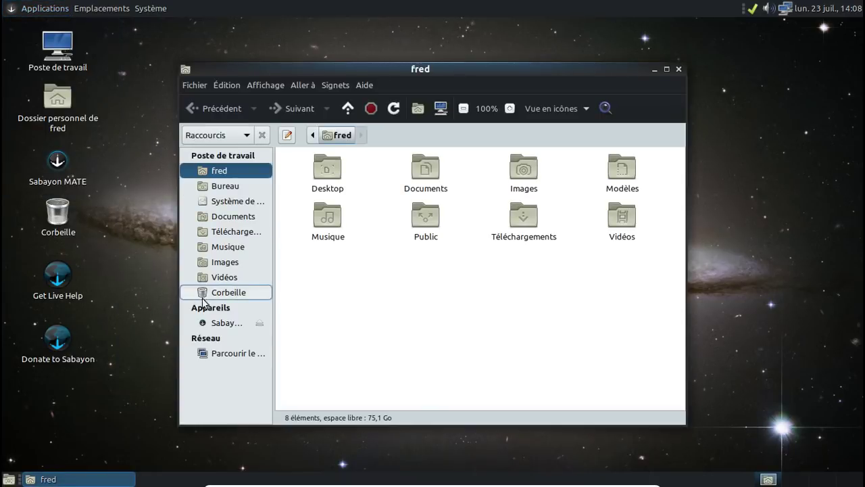
# - Browse the network in Caja, try to open Réseau Windows, and close the file manager
pyautogui.click(238, 356)
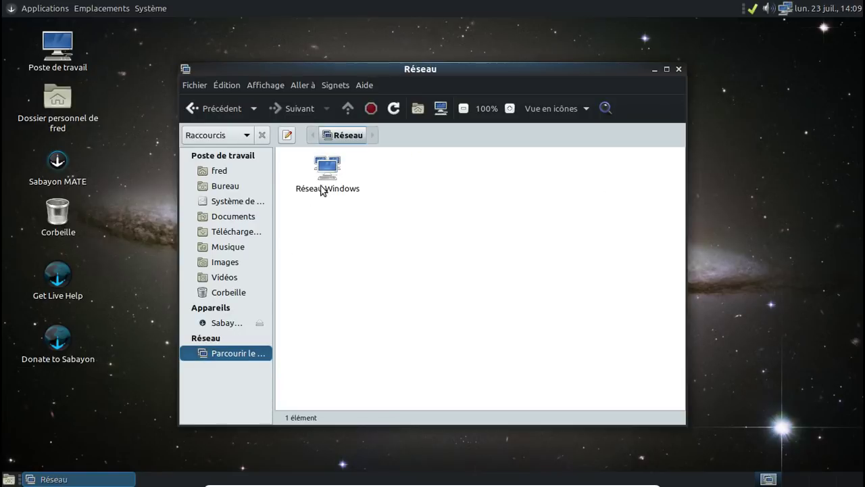
pyautogui.click(321, 179)
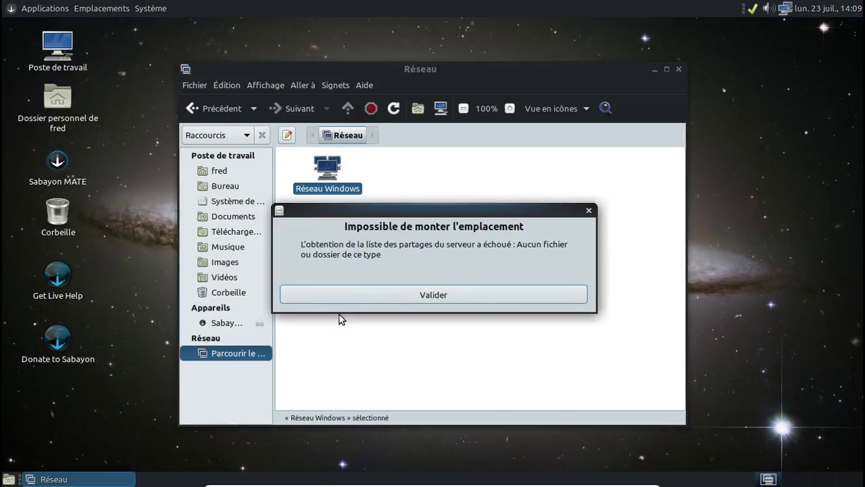
pyautogui.click(361, 293)
pyautogui.click(489, 296)
pyautogui.click(679, 69)
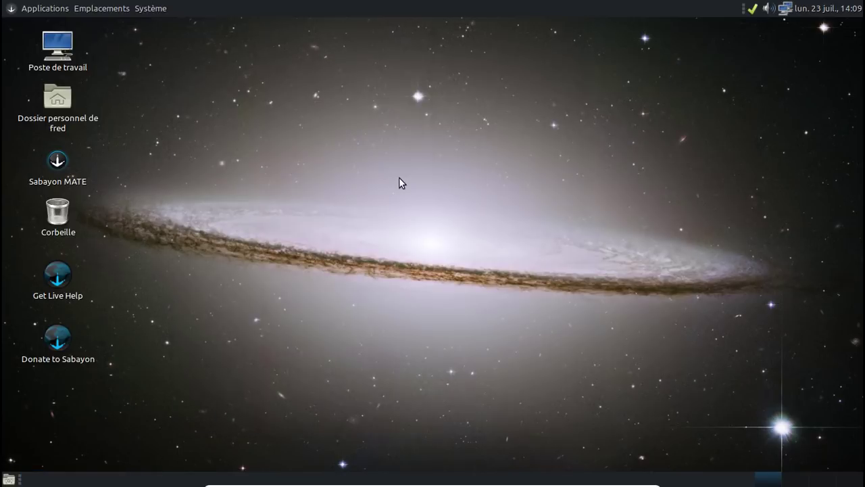
# - Launch the Rigo application browser and search for gvfs
pyautogui.click(152, 10)
pyautogui.moveTo(167, 35)
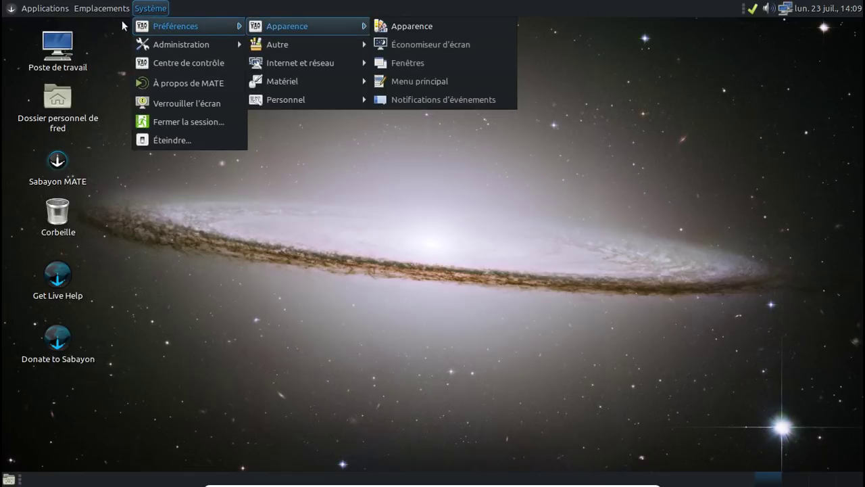
pyautogui.moveTo(188, 43)
pyautogui.click(289, 44)
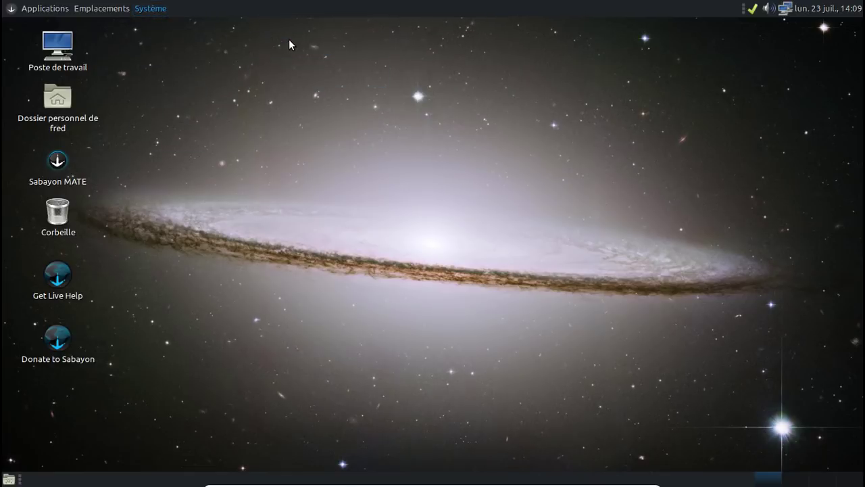
pyautogui.write('gvfs')
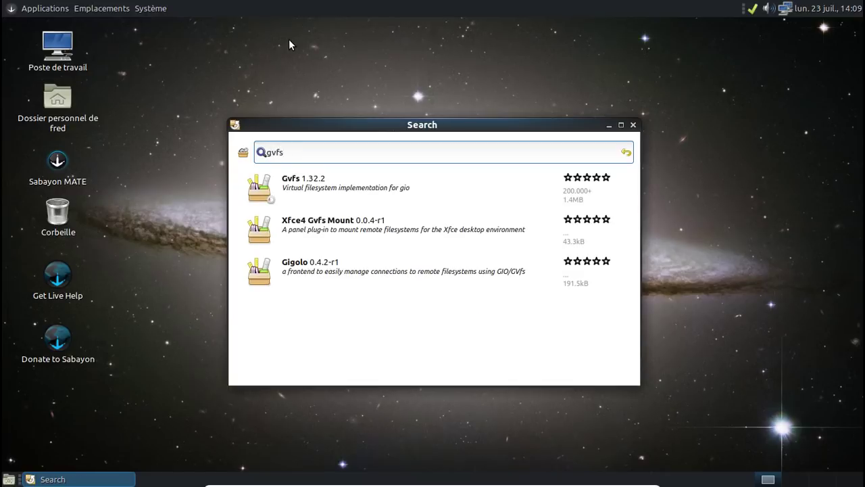
# - Open the detailed information for the Gvfs package, review its USE flags and dependencies, and close Rigo
pyautogui.click(389, 182)
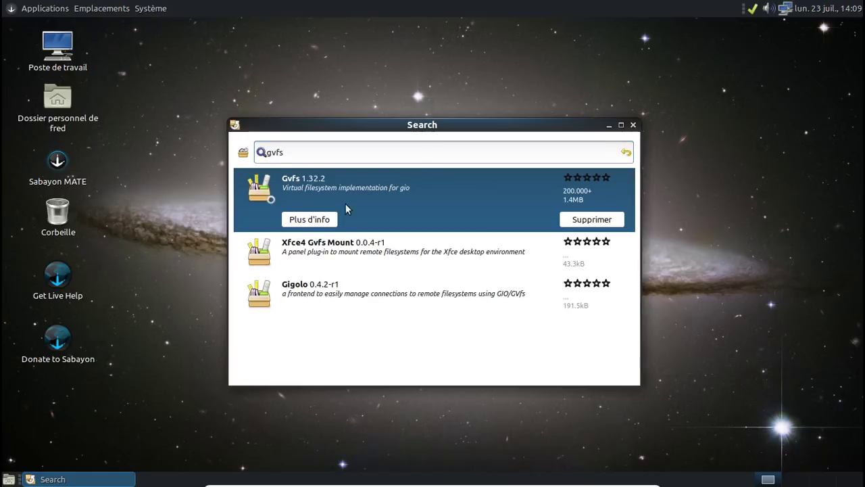
pyautogui.click(320, 221)
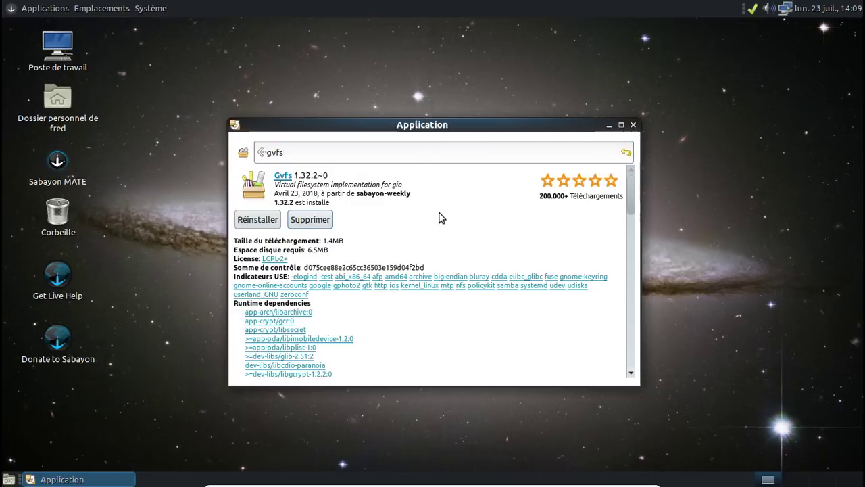
pyautogui.scroll(-10, 449, 197)
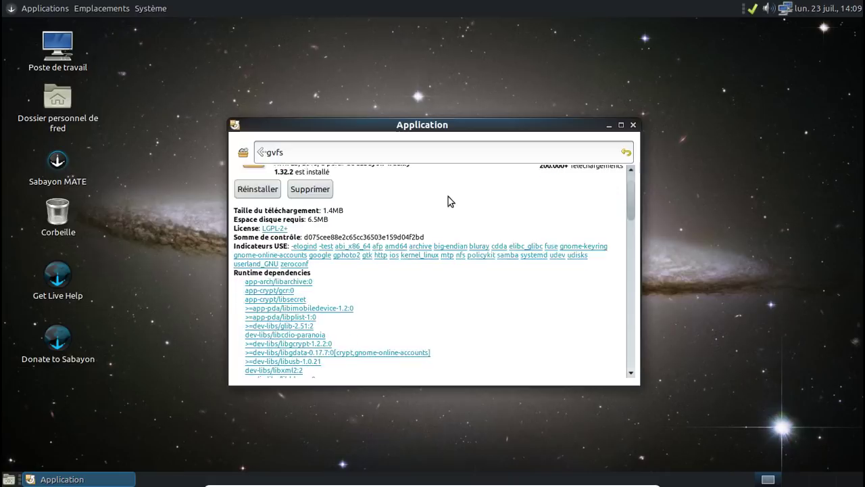
pyautogui.scroll(-3, 449, 197)
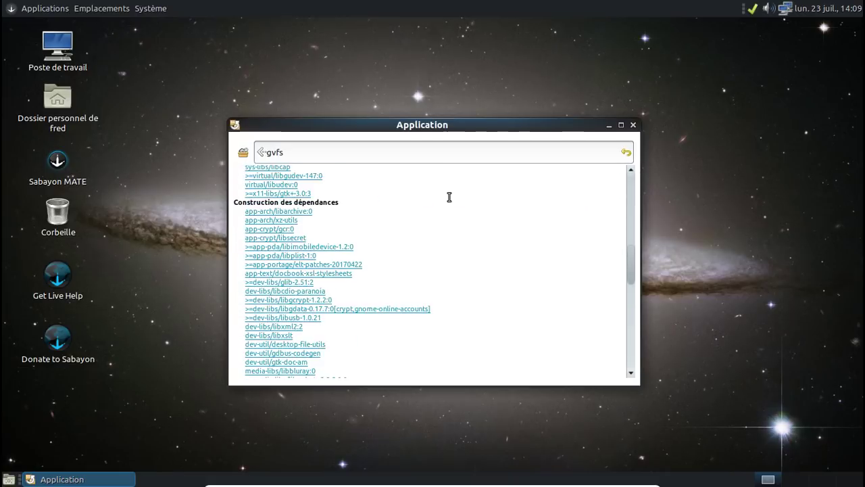
pyautogui.scroll(2, 449, 197)
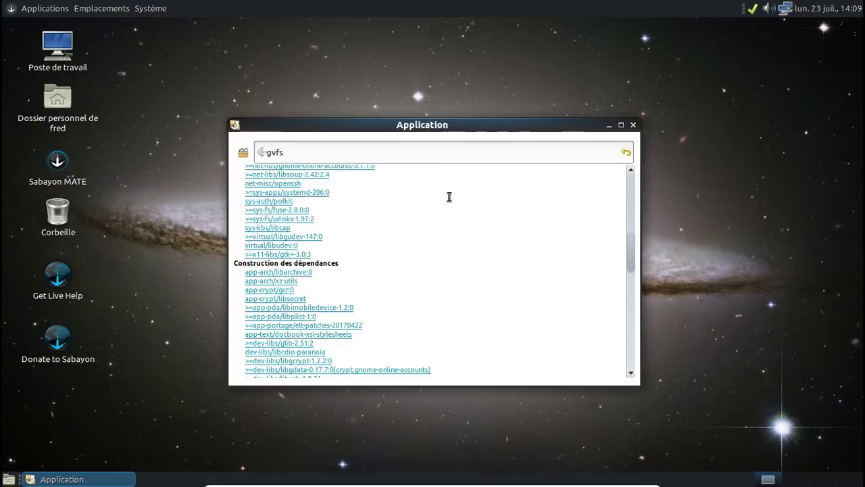
pyautogui.scroll(-15, 449, 197)
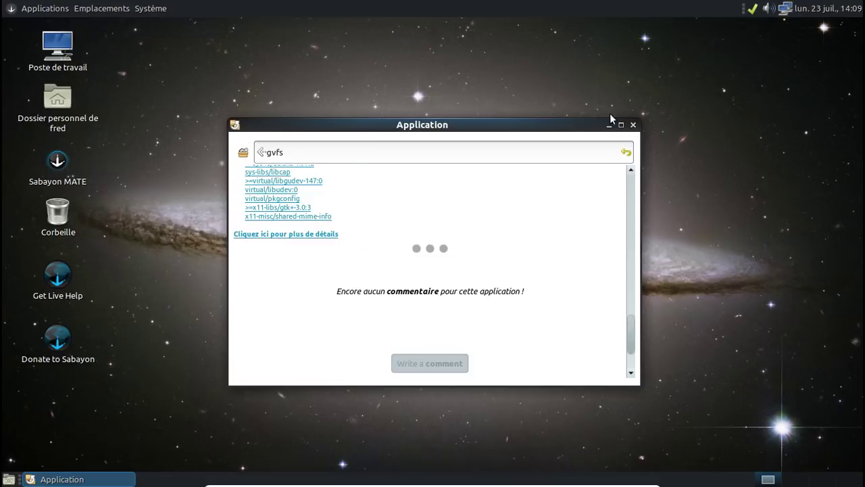
pyautogui.click(633, 125)
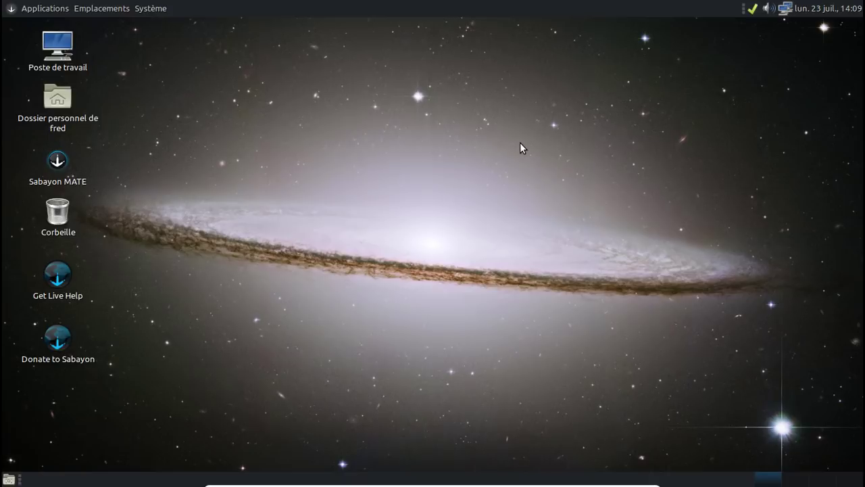
pyautogui.click(153, 8)
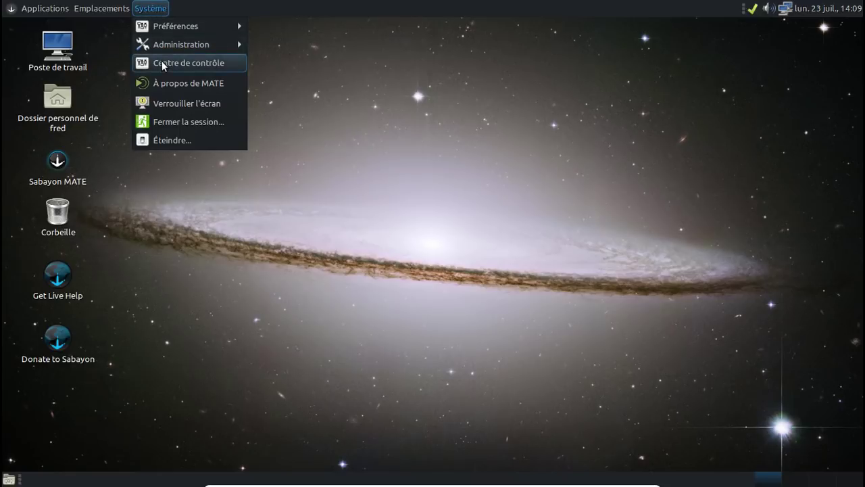
pyautogui.moveTo(52, 11)
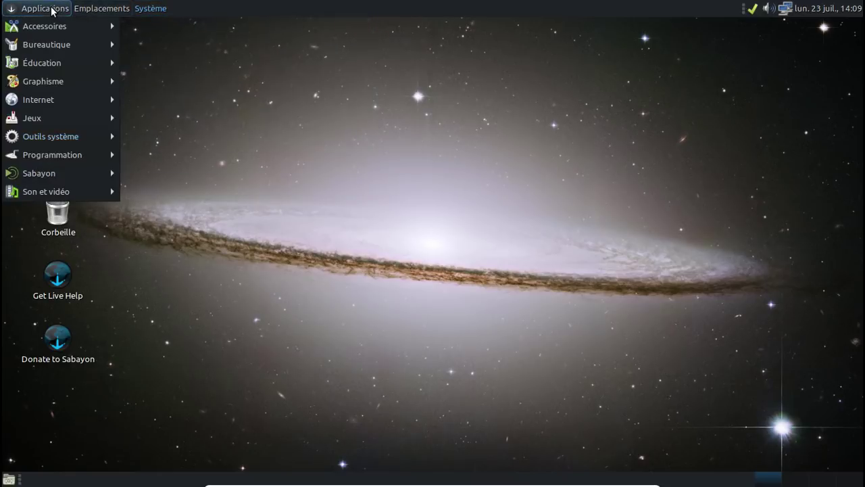
pyautogui.moveTo(86, 142)
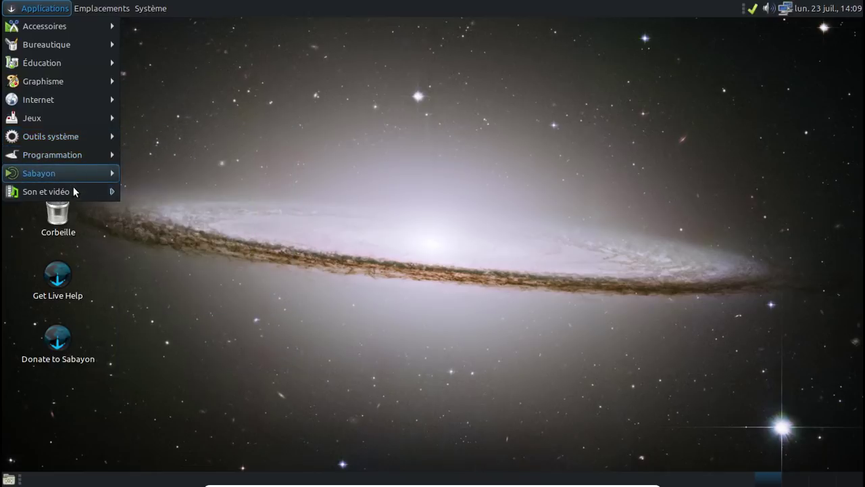
pyautogui.moveTo(78, 189)
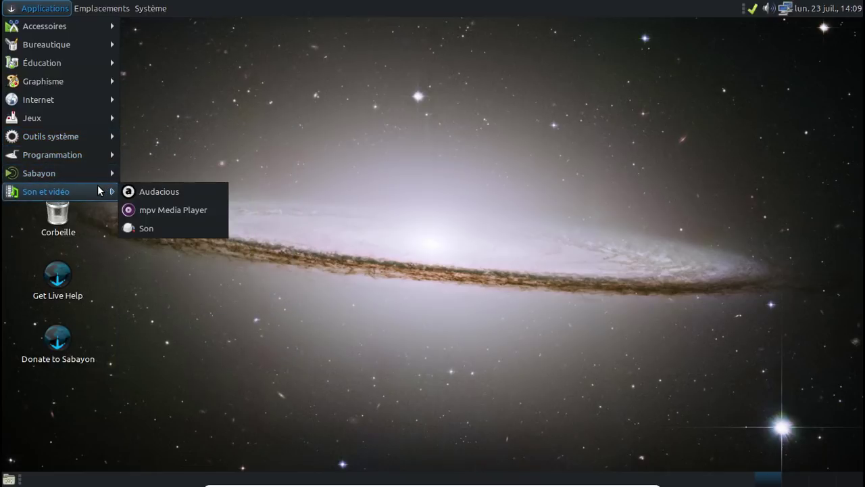
pyautogui.moveTo(79, 117)
pyautogui.moveTo(71, 102)
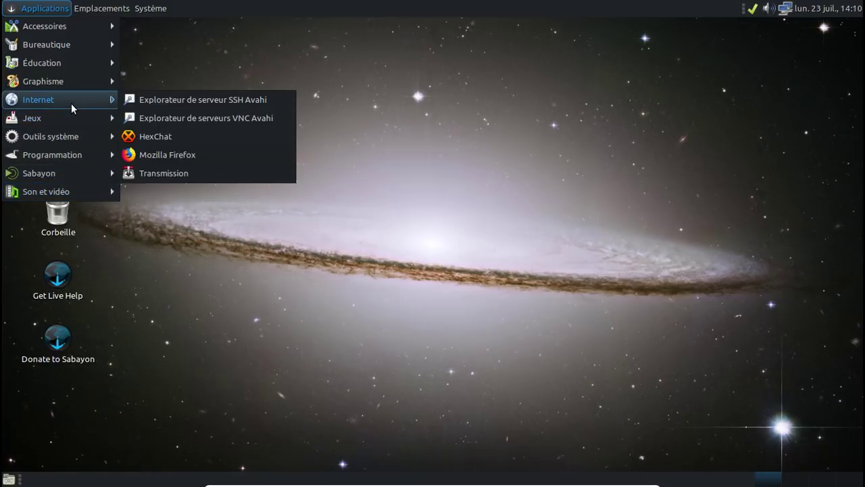
pyautogui.moveTo(61, 85)
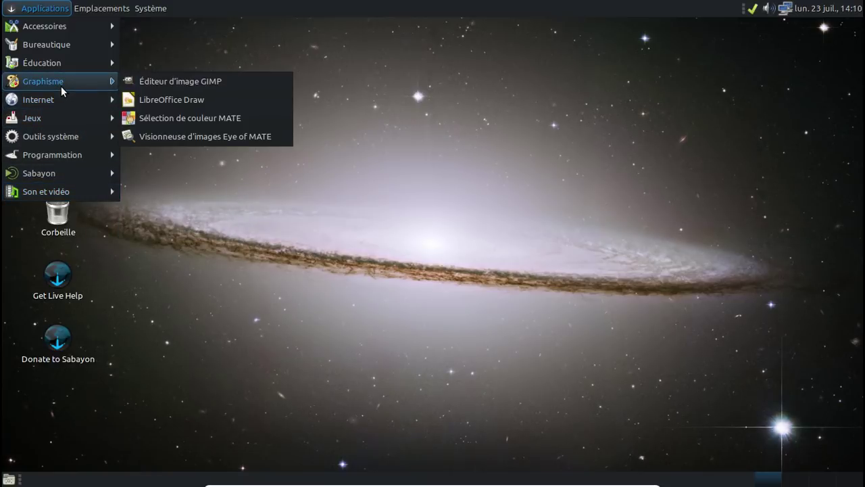
# - Shut down the Sabayon system and confirm the shutdown
pyautogui.click(150, 9)
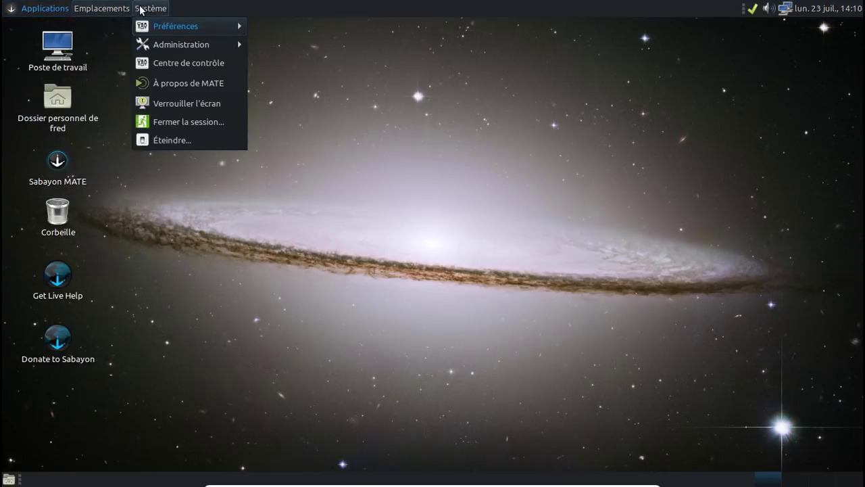
pyautogui.click(172, 140)
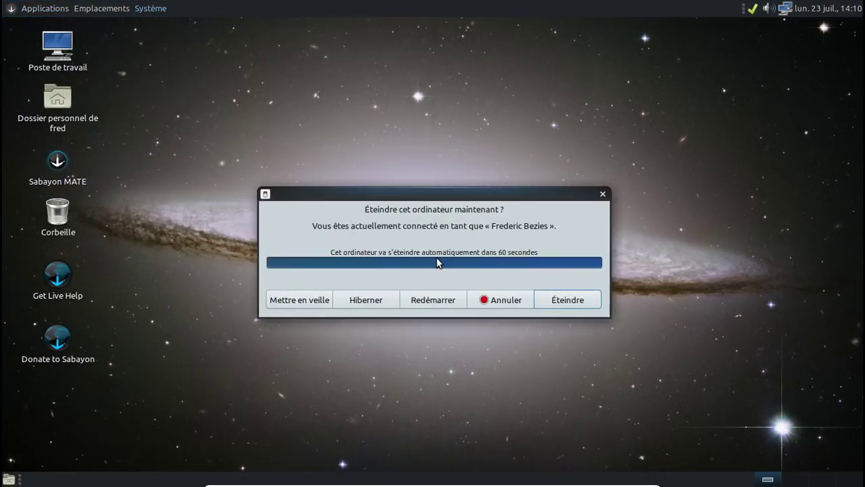
pyautogui.click(566, 305)
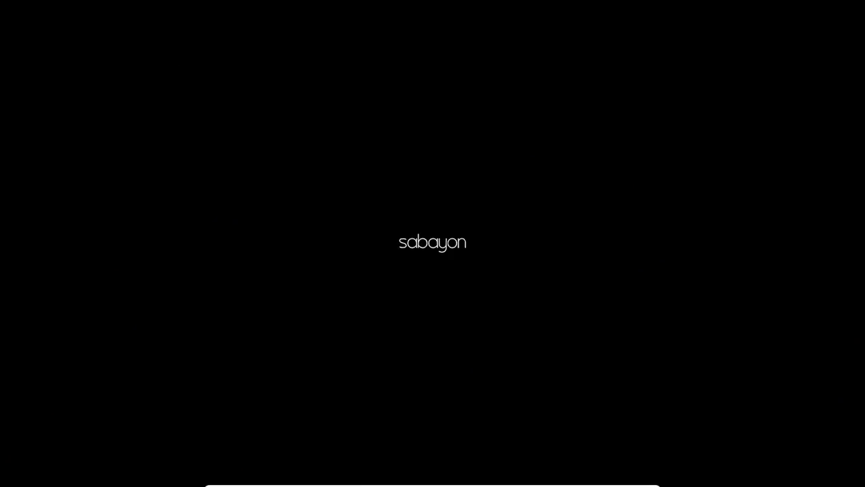